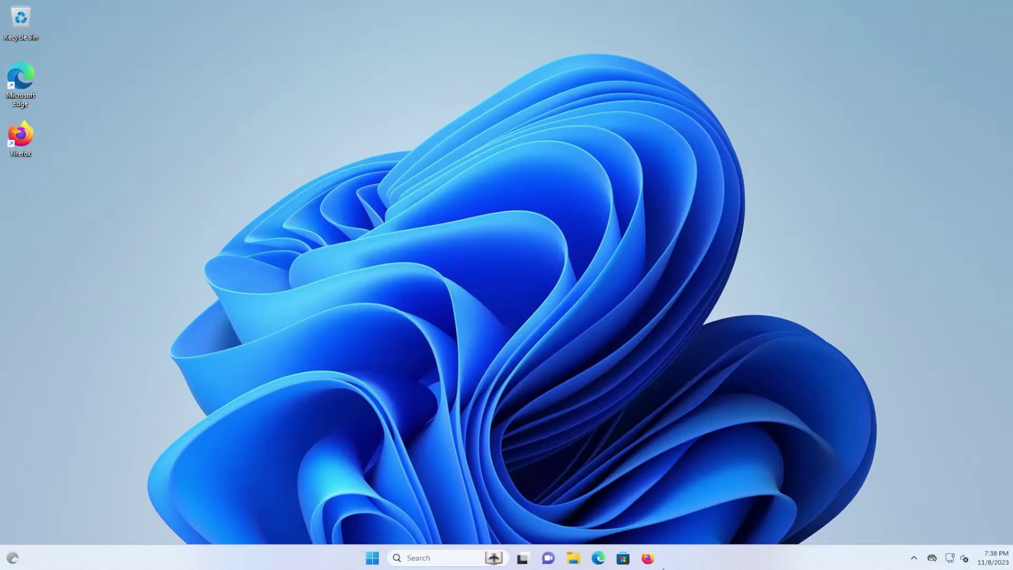
- Search 'github adguard home' and download the Windows AMD64 release from the wiki's Supported platforms page
{"action": "left_click", "coordinate": [648, 558]}
{"action": "left_click", "coordinate": [289, 36]}
{"action": "type", "text": "github"}
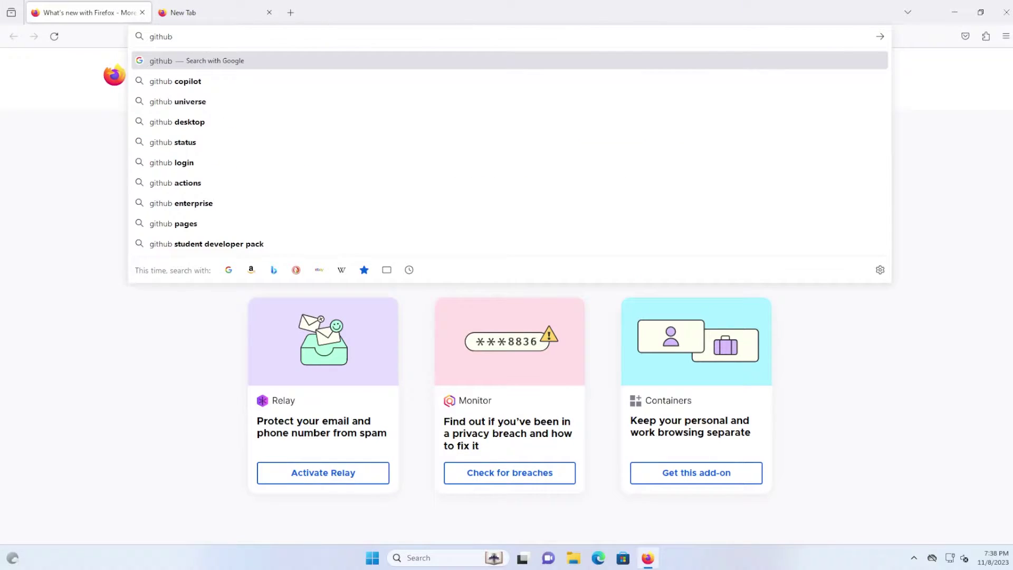
{"action": "type", "text": " adguard home"}
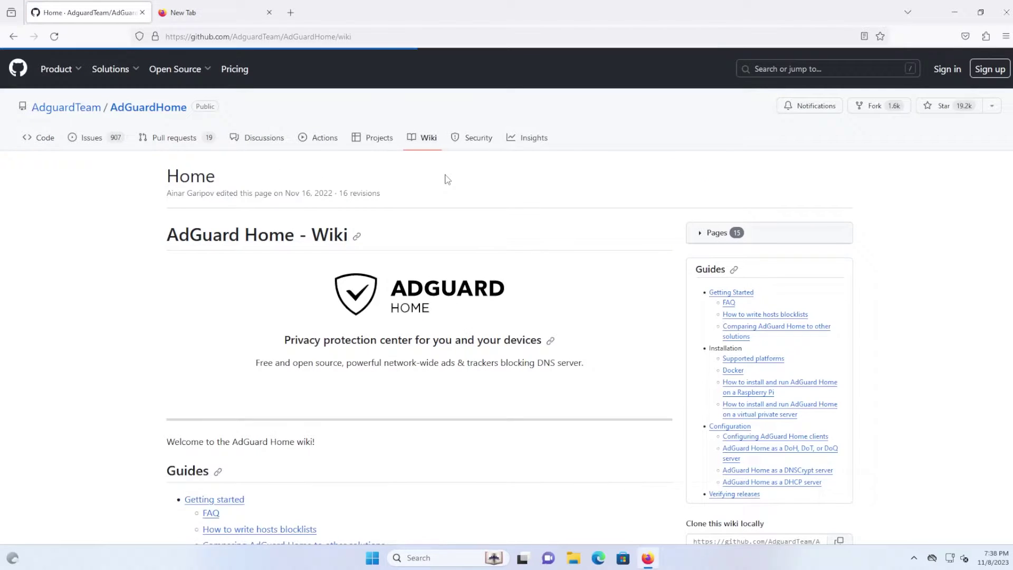
{"action": "left_click", "coordinate": [769, 358]}
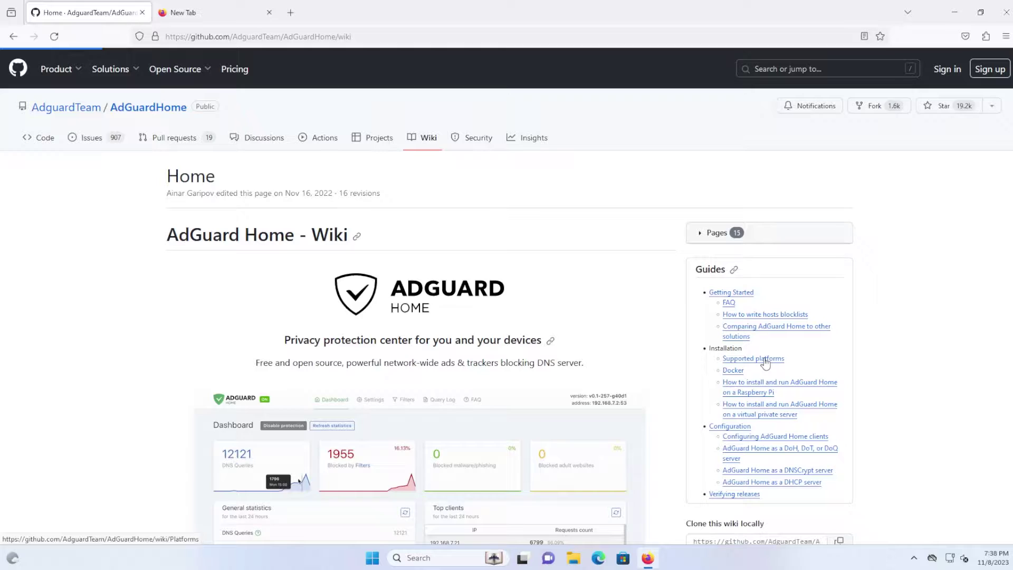
{"action": "scroll", "coordinate": [551, 392], "scroll_direction": "down", "scroll_amount": 5}
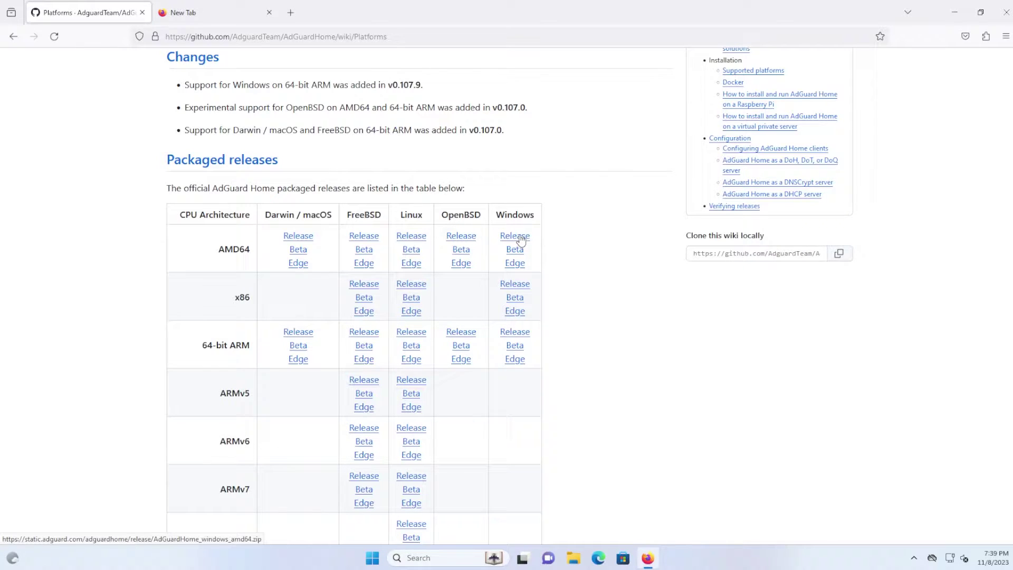
{"action": "left_click", "coordinate": [518, 237]}
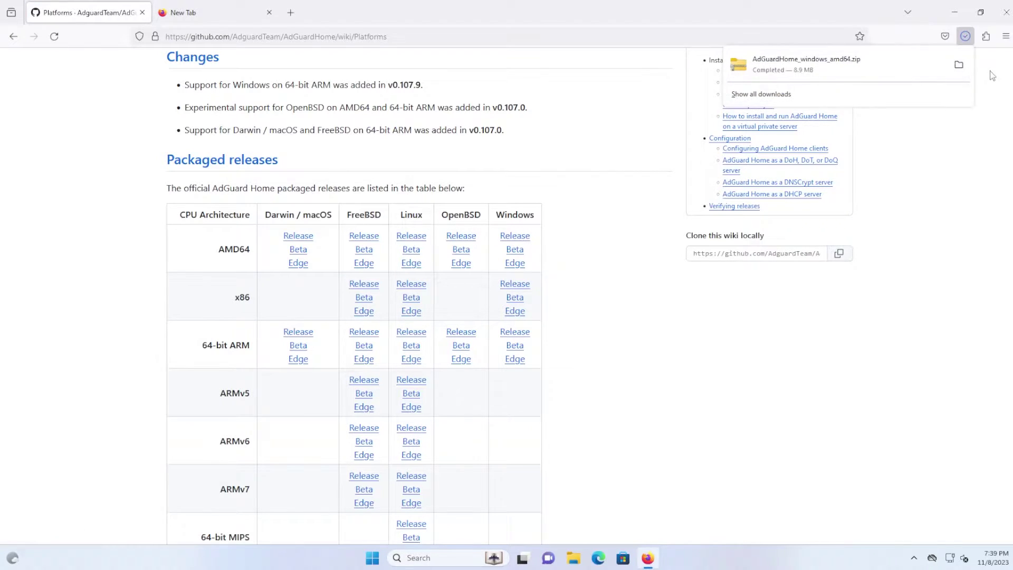
- Extract AdGuardHome_windows_amd64.zip, open the AdGuardHome folder and select its path in the address bar
{"action": "left_click", "coordinate": [959, 67]}
{"action": "right_click", "coordinate": [344, 225]}
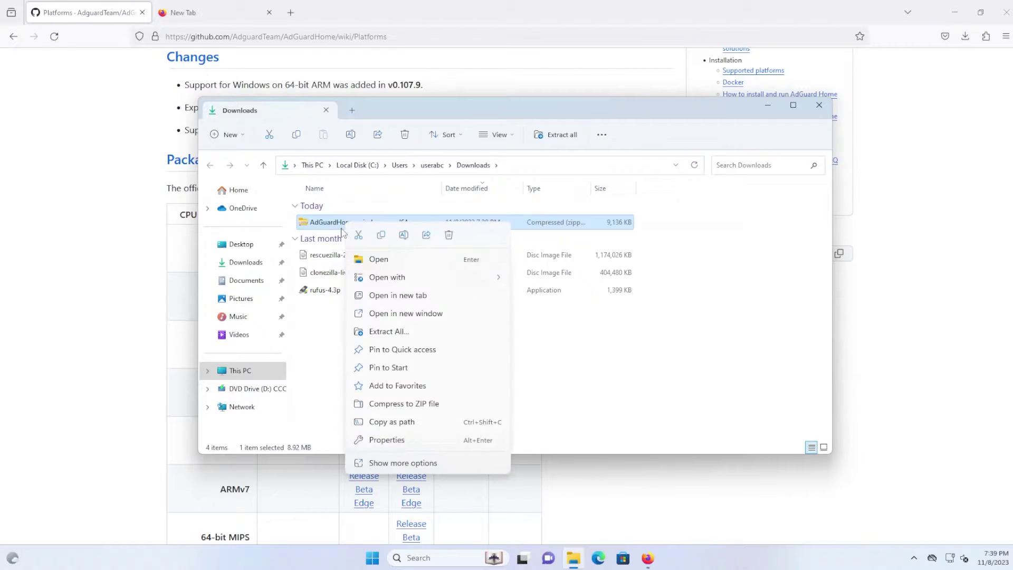
{"action": "left_click", "coordinate": [410, 330]}
{"action": "left_click", "coordinate": [611, 386]}
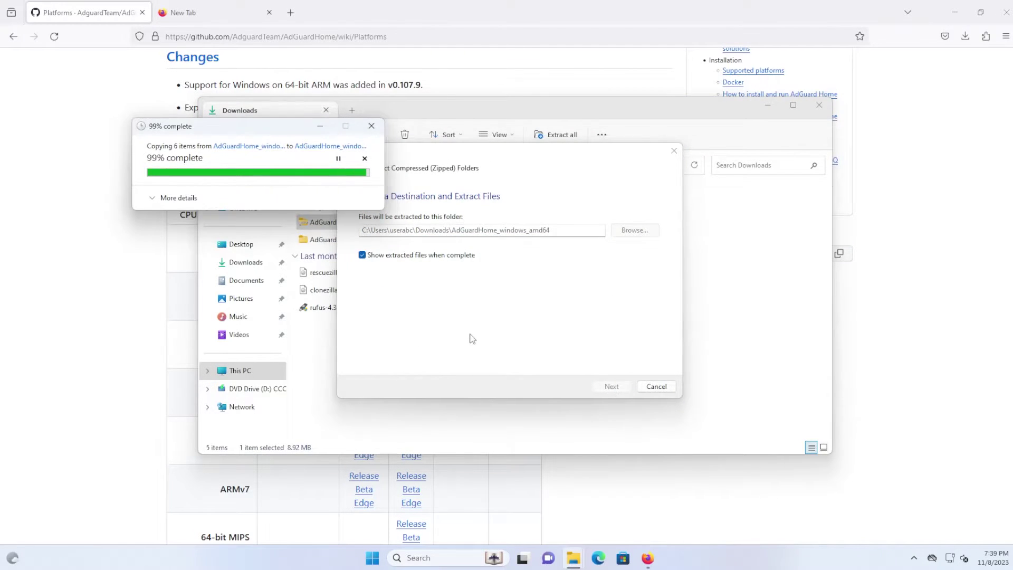
{"action": "double_click", "coordinate": [506, 239]}
{"action": "key", "text": "alt+d"}
{"action": "key", "text": "ctrl+c"}
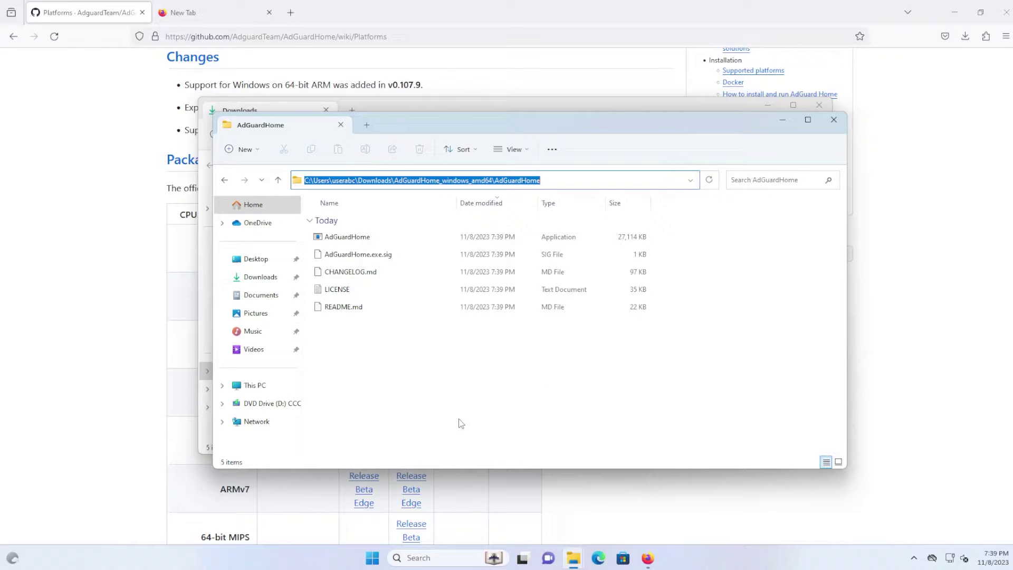
- Launch Command Prompt as administrator and move the console window aside
{"action": "left_click", "coordinate": [379, 560]}
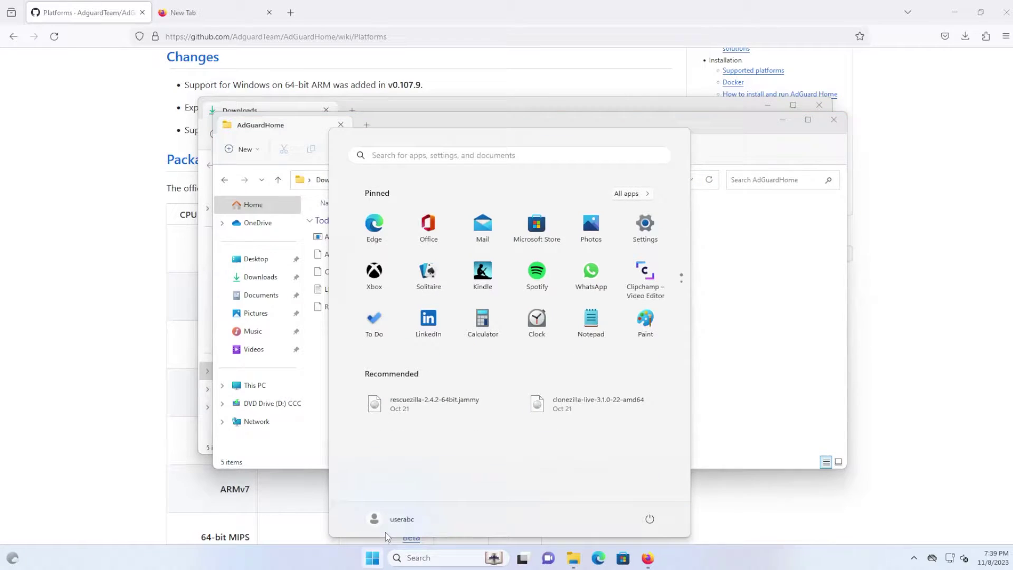
{"action": "type", "text": "command prompt"}
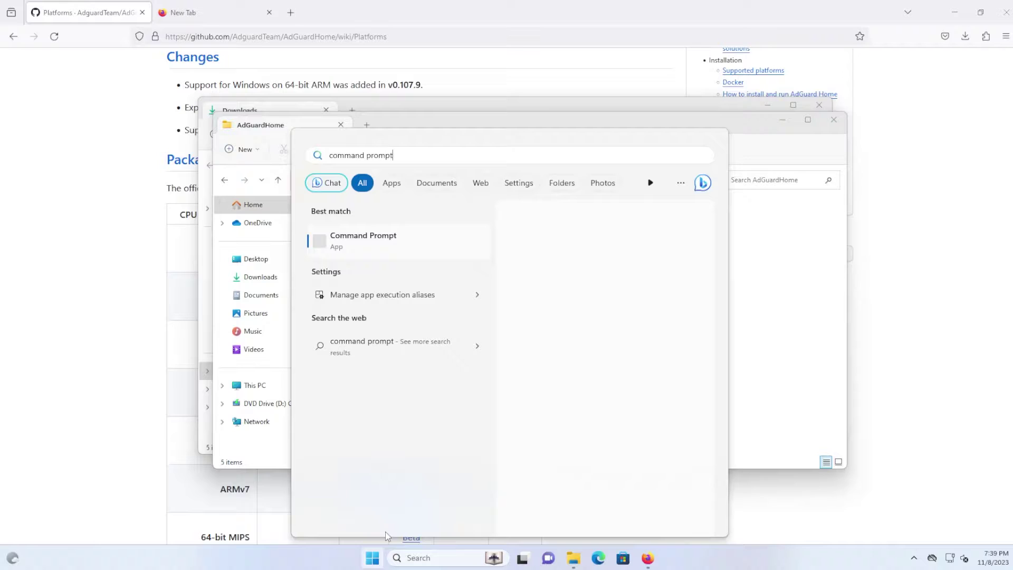
{"action": "right_click", "coordinate": [357, 235]}
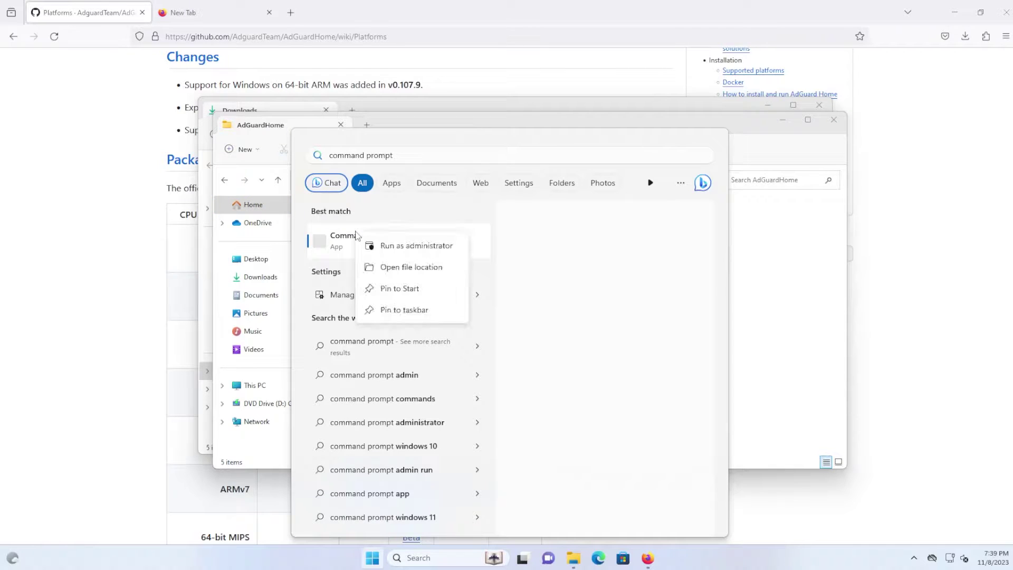
{"action": "left_click", "coordinate": [383, 247]}
{"action": "left_click", "coordinate": [471, 371]}
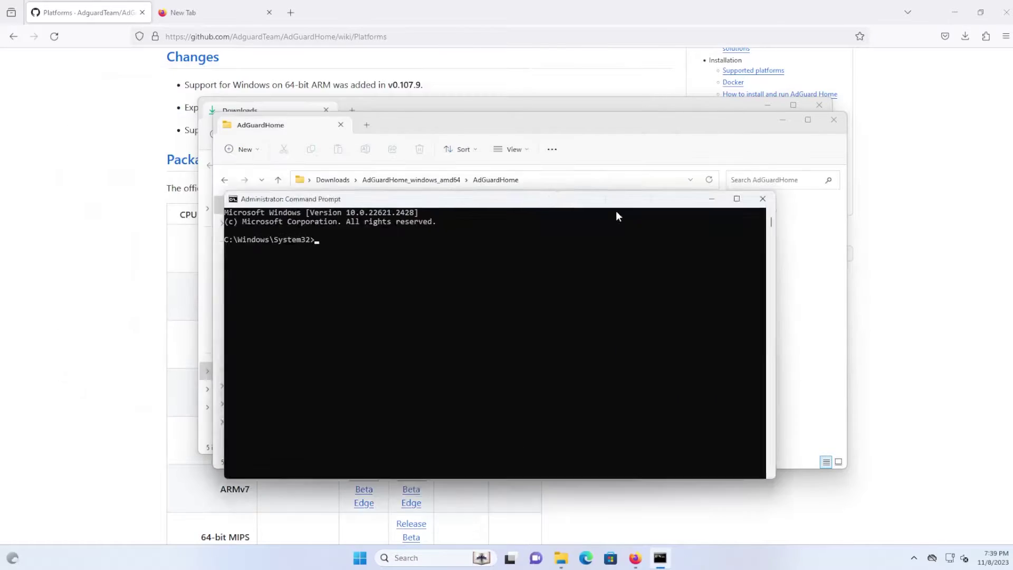
{"action": "left_click_drag", "start_coordinate": [591, 199], "coordinate": [700, 325]}
{"action": "left_click", "coordinate": [646, 398]}
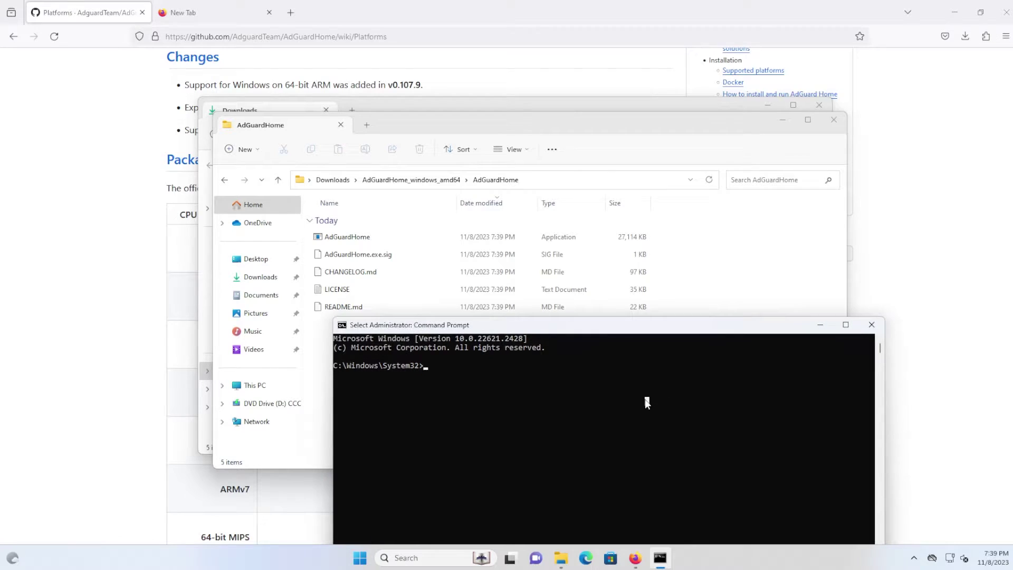
- Change into the pasted AdGuardHome folder path and list its files with dir
{"action": "type", "text": "cd"}
{"action": "key", "text": "ctrl+v"}
{"action": "key", "text": "Return"}
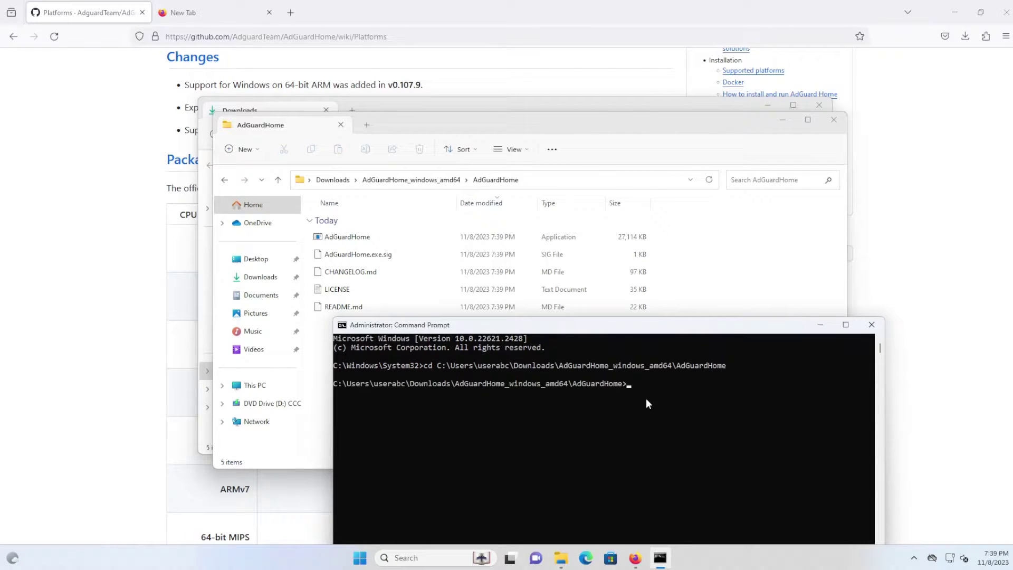
{"action": "type", "text": "dir"}
{"action": "key", "text": "Return"}
{"action": "type", "text": "AdGuardHome.exe"}
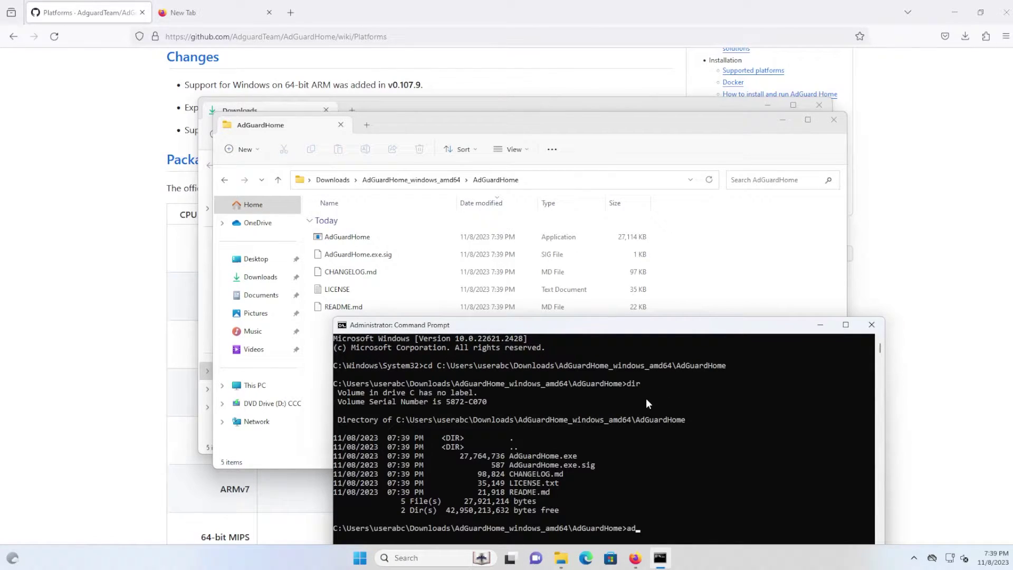
{"action": "type", "text": " -s install"}
{"action": "key", "text": "Return"}
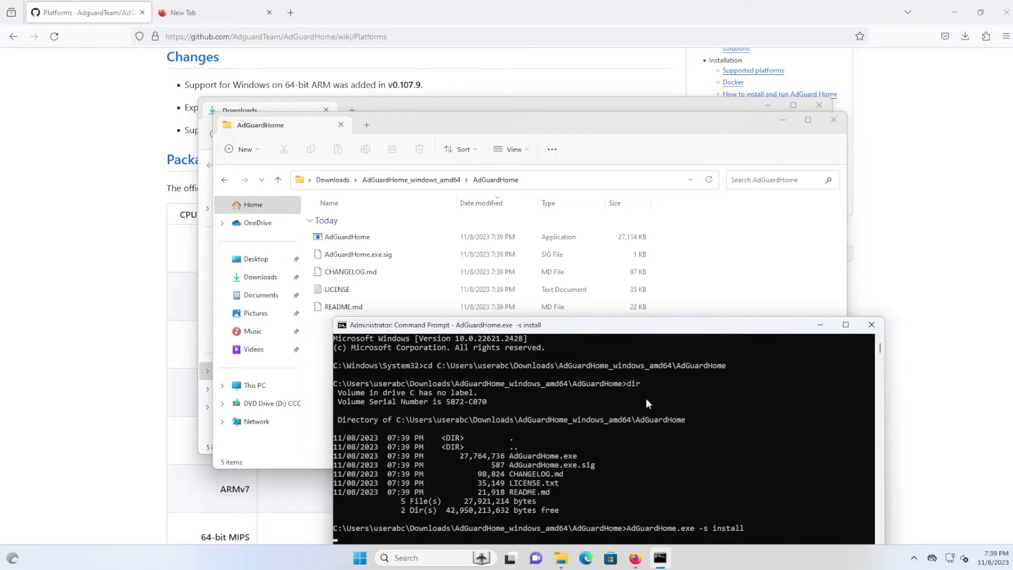
{"action": "left_click_drag", "start_coordinate": [683, 325], "coordinate": [652, 160]}
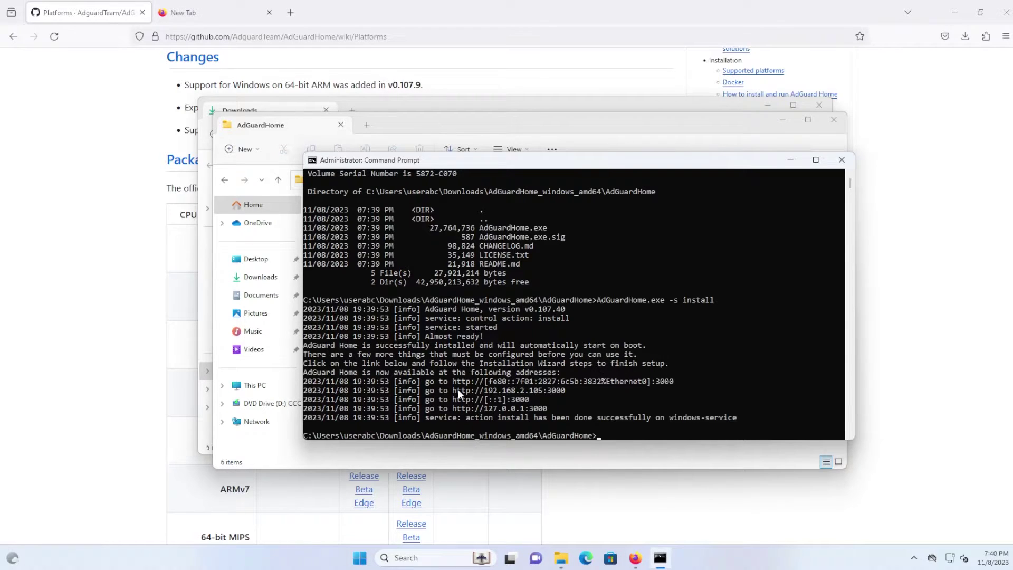
{"action": "left_click_drag", "start_coordinate": [452, 390], "coordinate": [563, 392]}
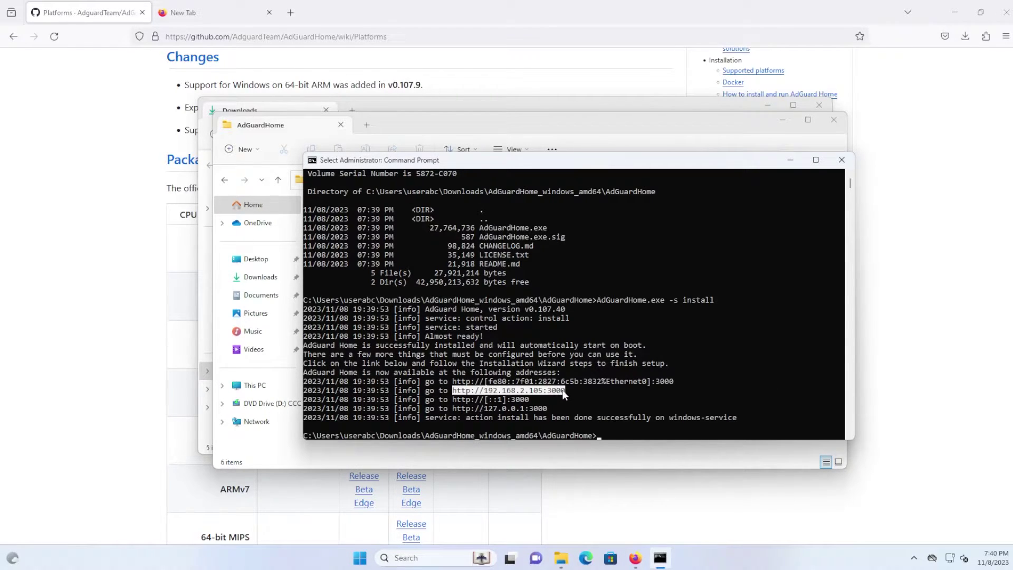
{"action": "right_click", "coordinate": [542, 394]}
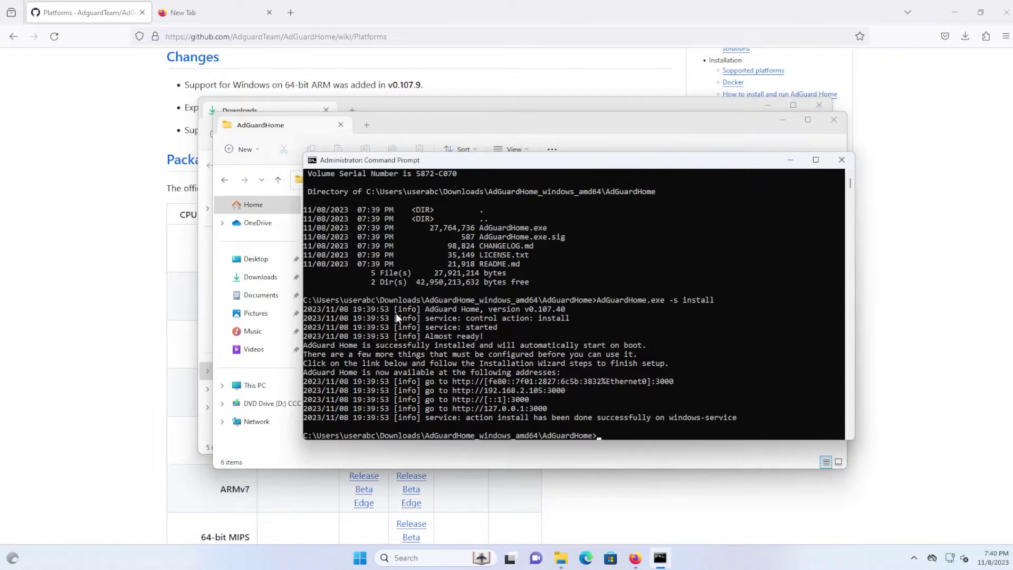
- Load the setup address in a new tab, start the wizard and keep the default interfaces and ports
{"action": "left_click", "coordinate": [290, 12]}
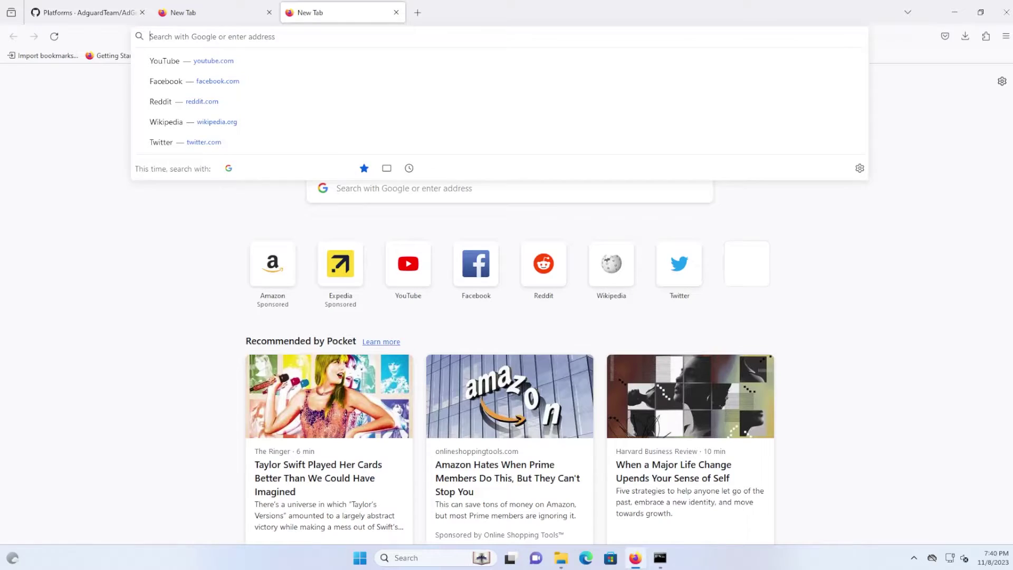
{"action": "type", "text": "http://192.168.2.105:3000"}
{"action": "key", "text": "Return"}
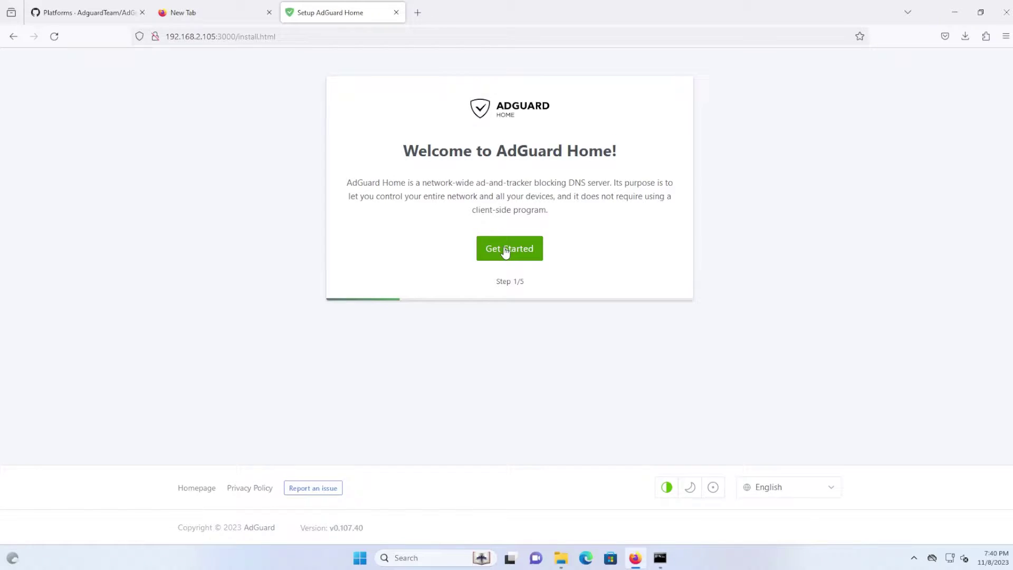
{"action": "left_click", "coordinate": [506, 251]}
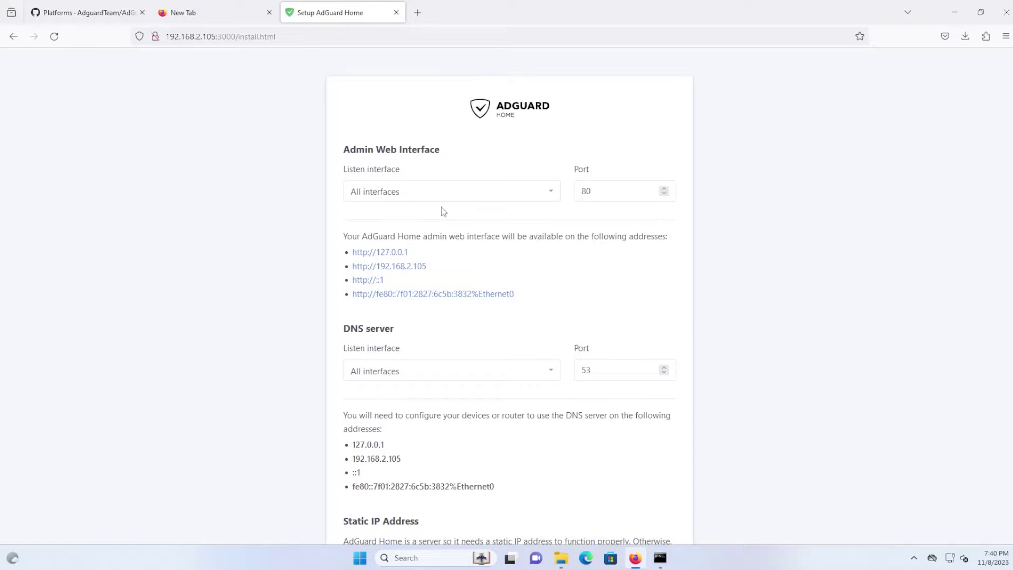
{"action": "scroll", "coordinate": [473, 240], "scroll_direction": "down", "scroll_amount": 4}
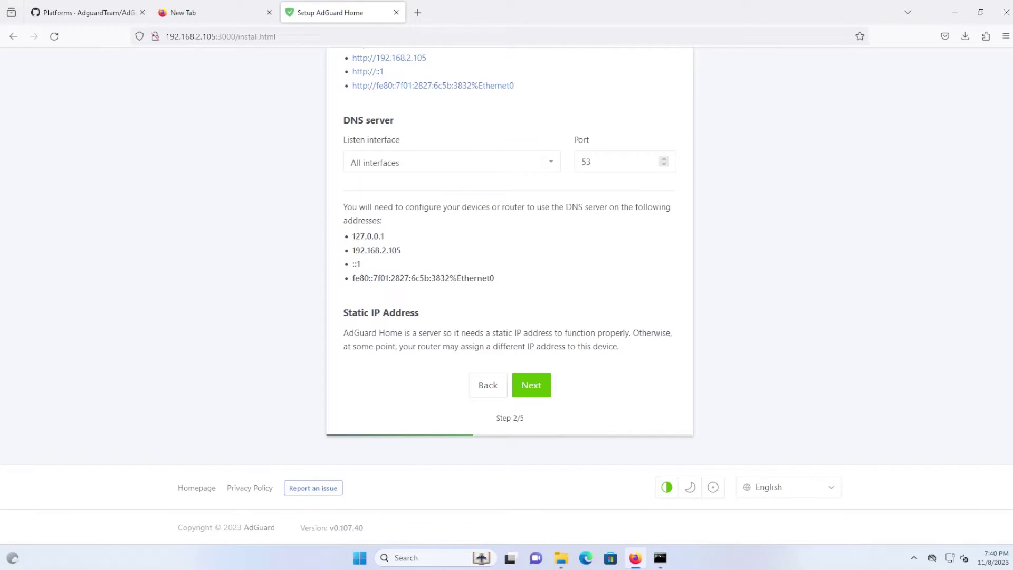
{"action": "left_click", "coordinate": [532, 386]}
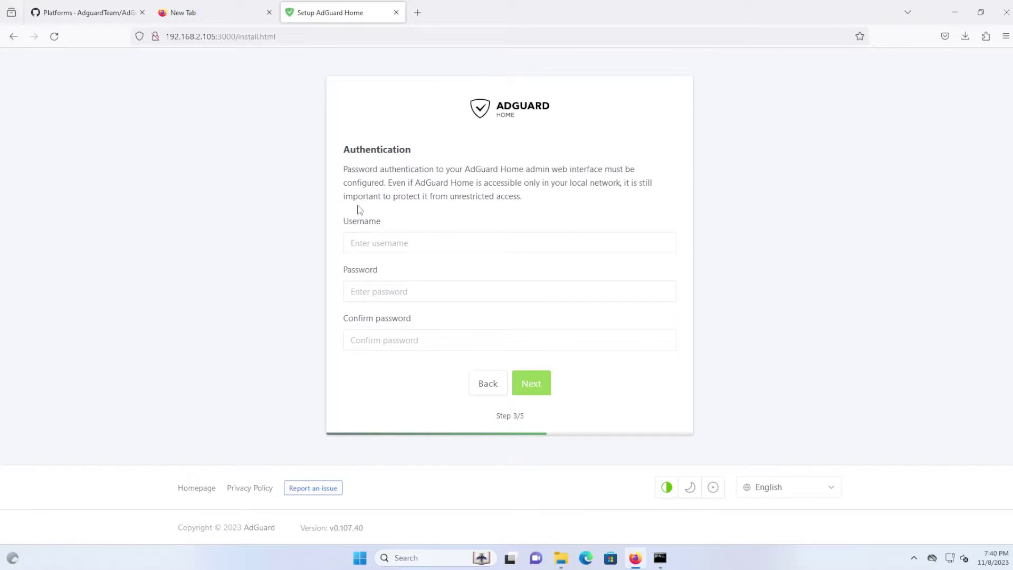
- Create the admin login with a username and confirmed password, then finish the remaining wizard steps
{"action": "left_click", "coordinate": [361, 243]}
{"action": "type", "text": "admin"}
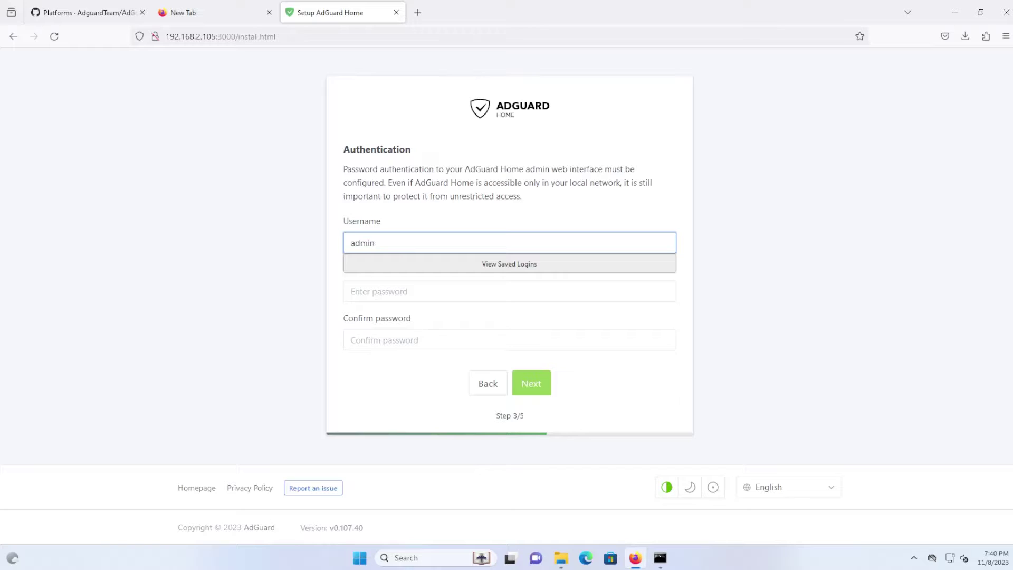
{"action": "key", "text": "Tab"}
{"action": "type", "text": "adminadmin"}
{"action": "key", "text": "Tab"}
{"action": "type", "text": "adminadmin"}
{"action": "left_click", "coordinate": [529, 382]}
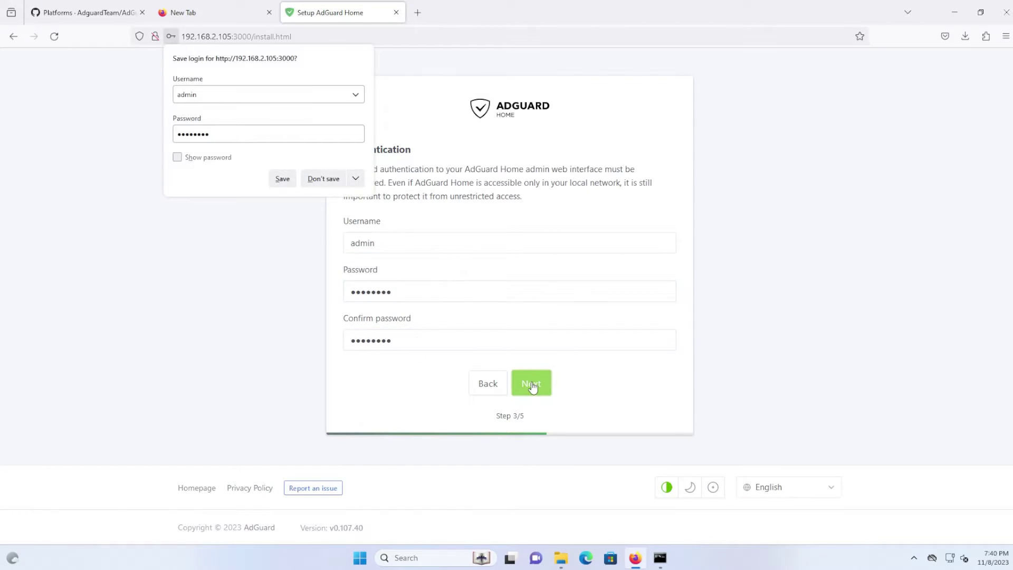
{"action": "scroll", "coordinate": [503, 221], "scroll_direction": "down", "scroll_amount": 3}
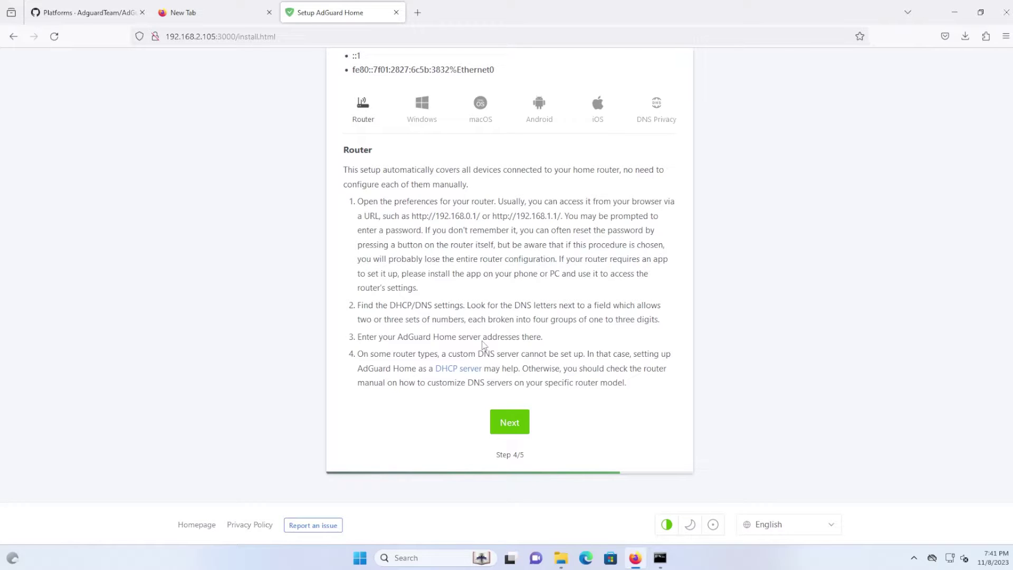
{"action": "left_click", "coordinate": [511, 425]}
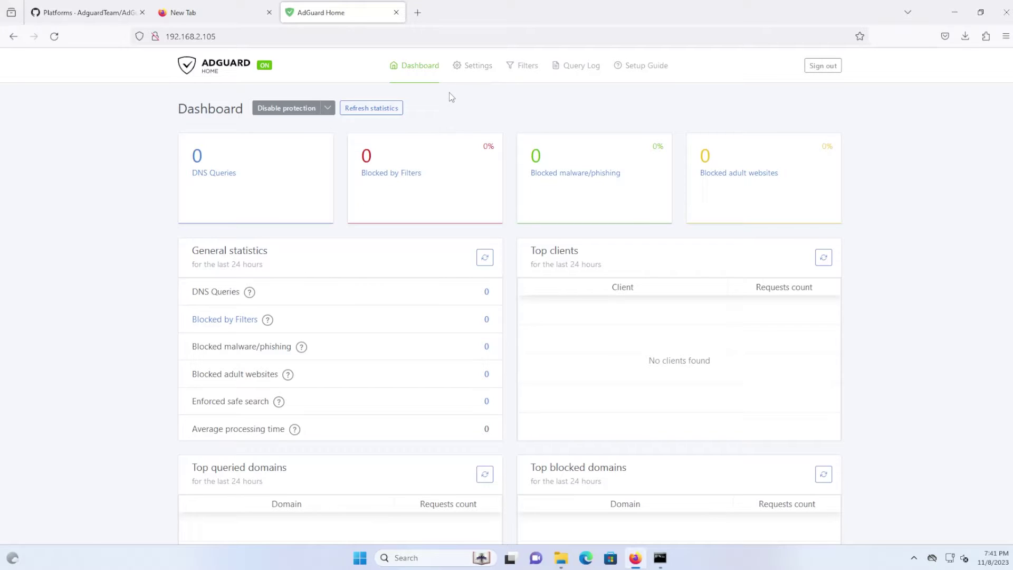
- In General settings, enable the parental control web service and Safe Search
{"action": "mouse_move", "coordinate": [475, 67]}
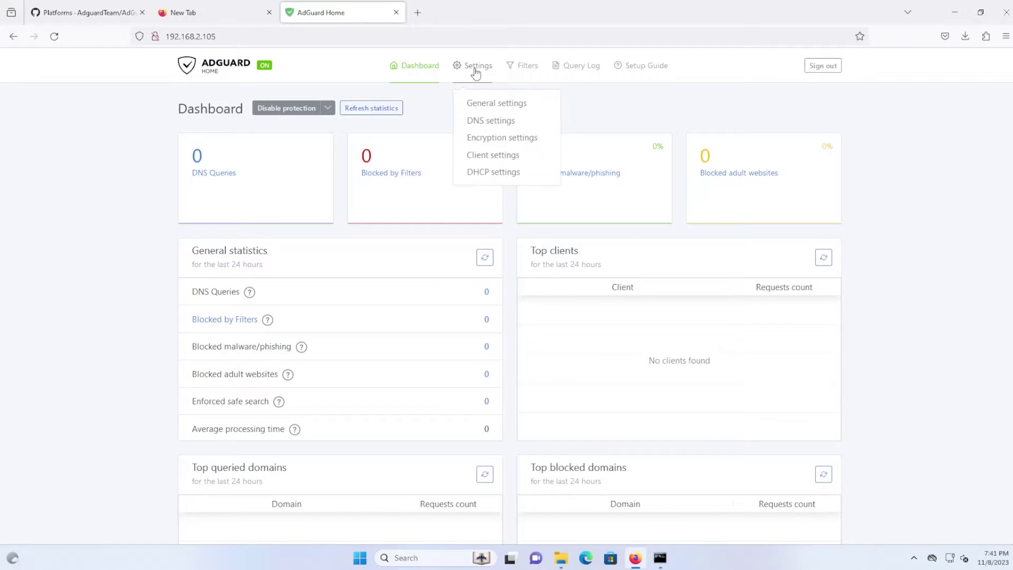
{"action": "left_click", "coordinate": [498, 105]}
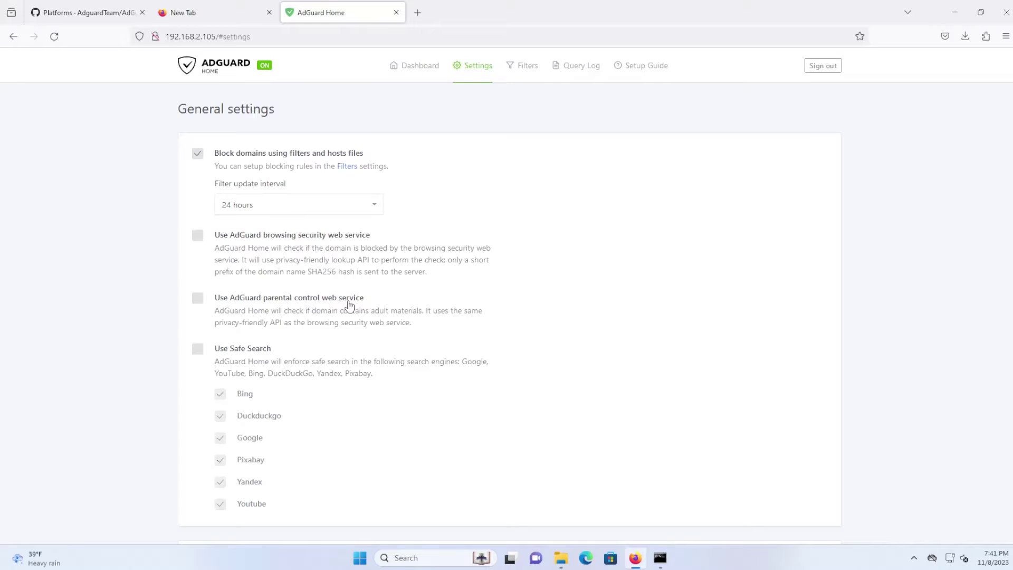
{"action": "left_click", "coordinate": [198, 300]}
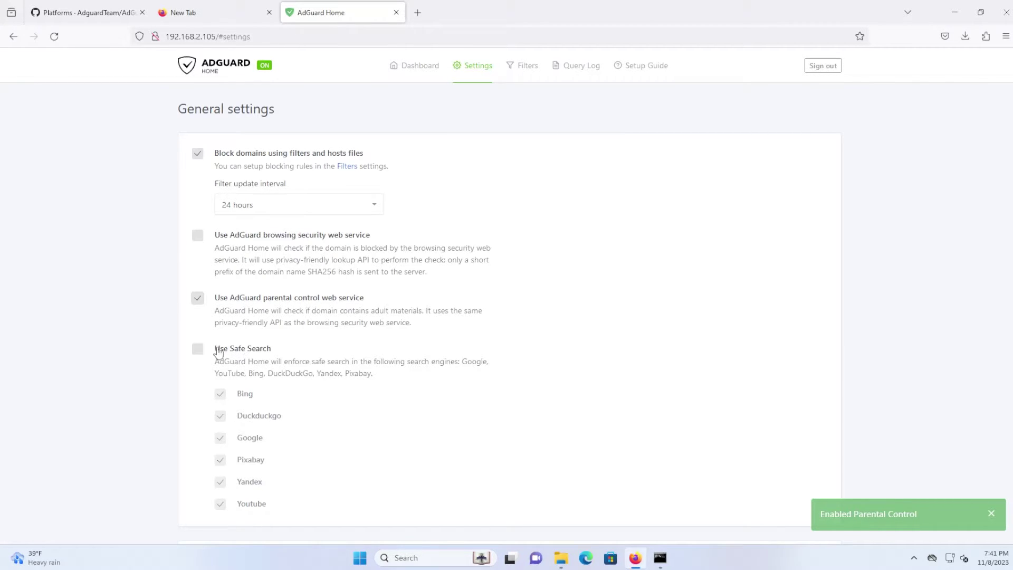
{"action": "left_click", "coordinate": [198, 349]}
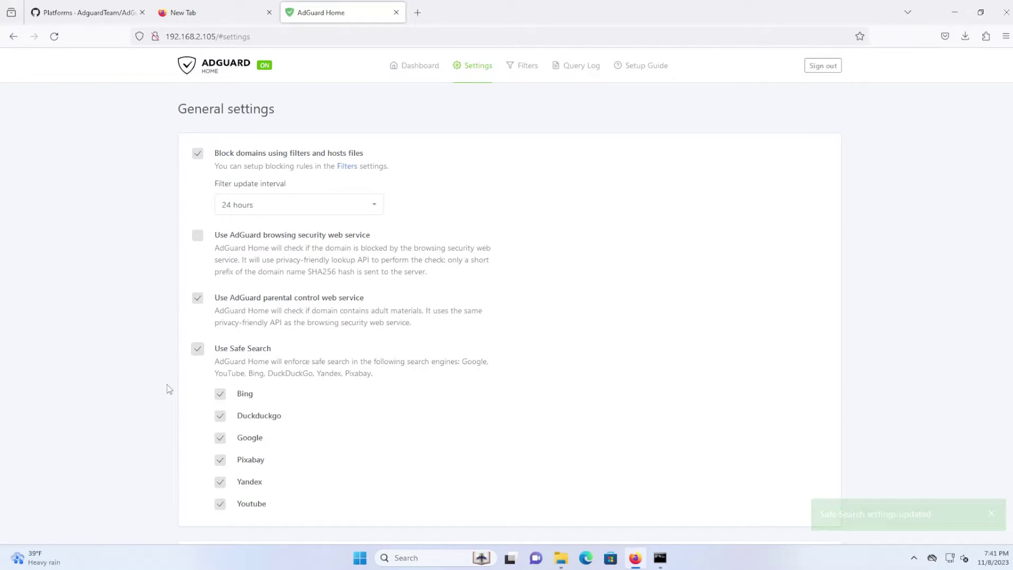
- Set statistics retention to 90 days and save the configuration
{"action": "scroll", "coordinate": [167, 377], "scroll_direction": "down", "scroll_amount": 5}
{"action": "scroll", "coordinate": [177, 351], "scroll_direction": "down", "scroll_amount": 3}
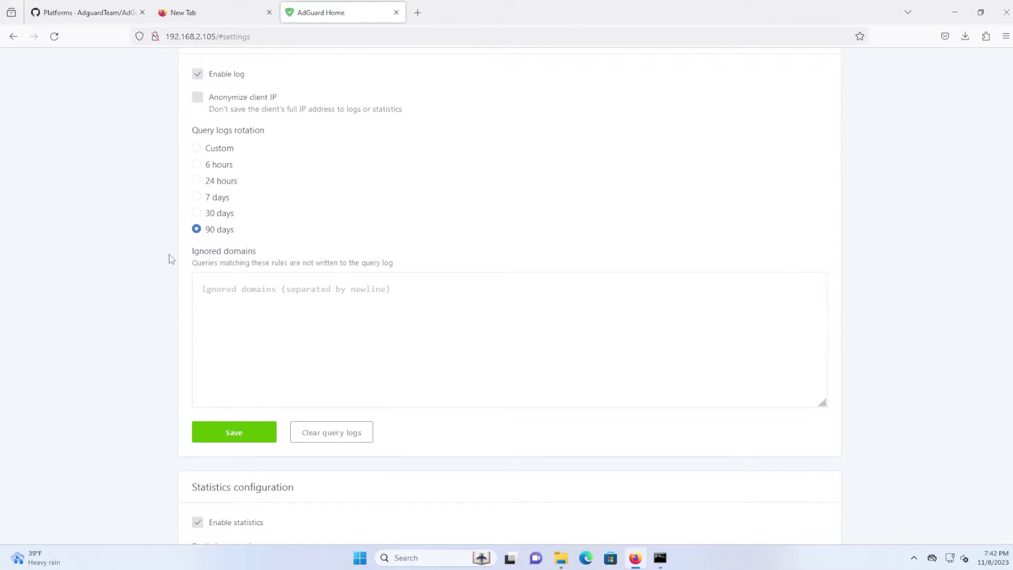
{"action": "scroll", "coordinate": [169, 258], "scroll_direction": "down", "scroll_amount": 4}
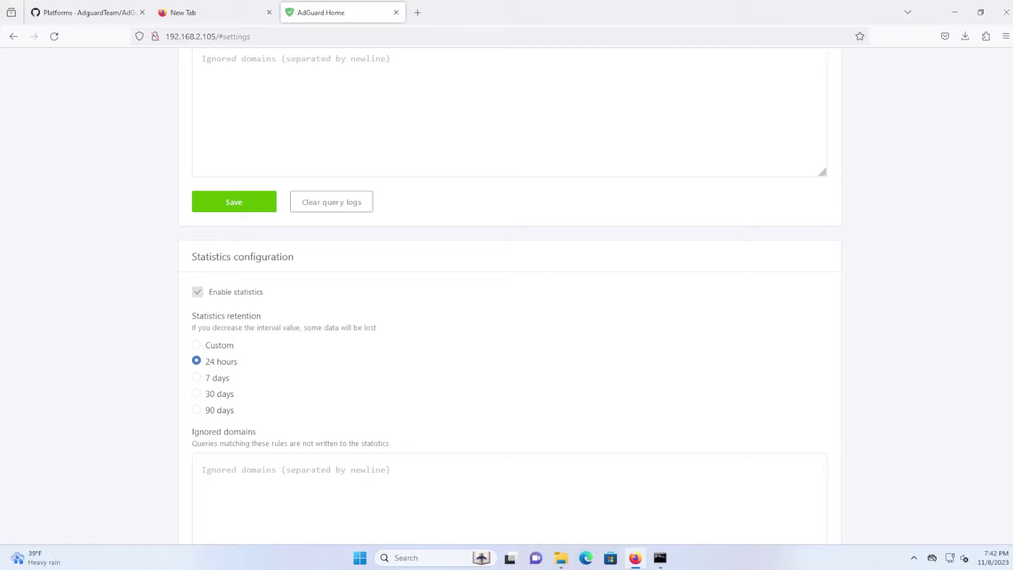
{"action": "left_click", "coordinate": [198, 413]}
{"action": "scroll", "coordinate": [166, 376], "scroll_direction": "down", "scroll_amount": 3}
{"action": "left_click", "coordinate": [225, 445]}
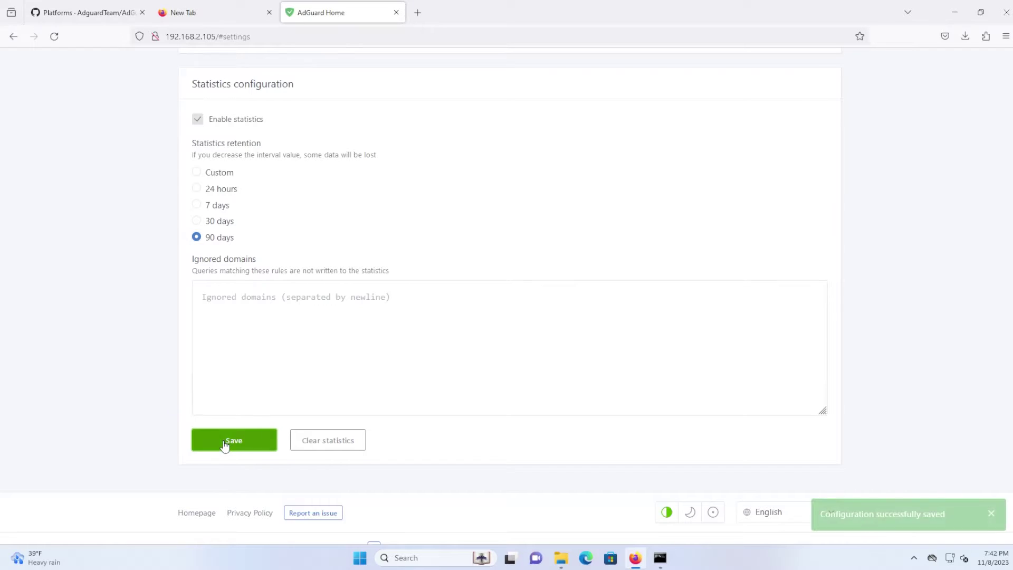
{"action": "left_click", "coordinate": [991, 515]}
{"action": "scroll", "coordinate": [746, 435], "scroll_direction": "up", "scroll_amount": 15}
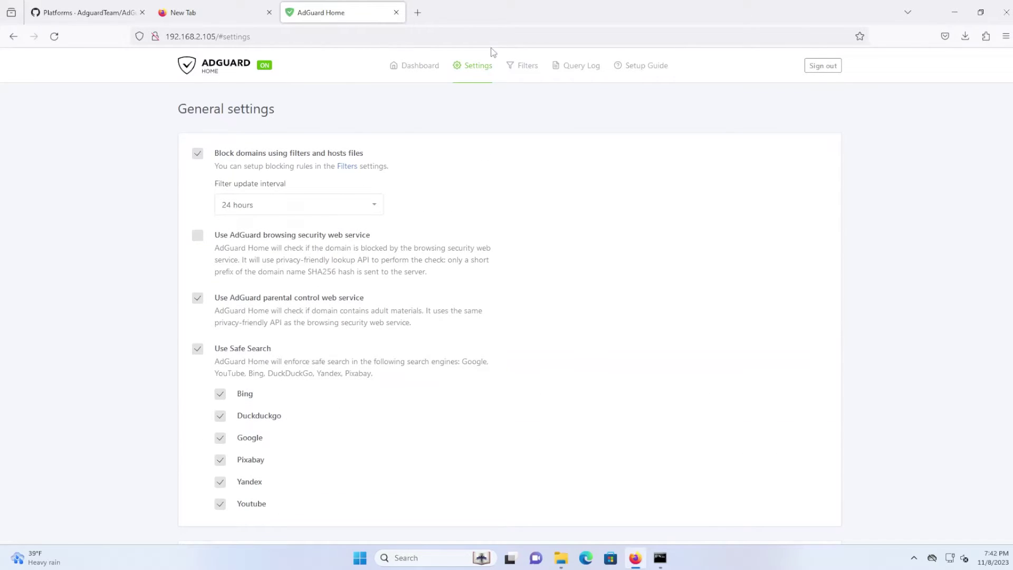
- Open DNS settings and consult the known DNS providers list for DNS-over-HTTPS addresses
{"action": "mouse_move", "coordinate": [473, 67]}
{"action": "left_click", "coordinate": [478, 121]}
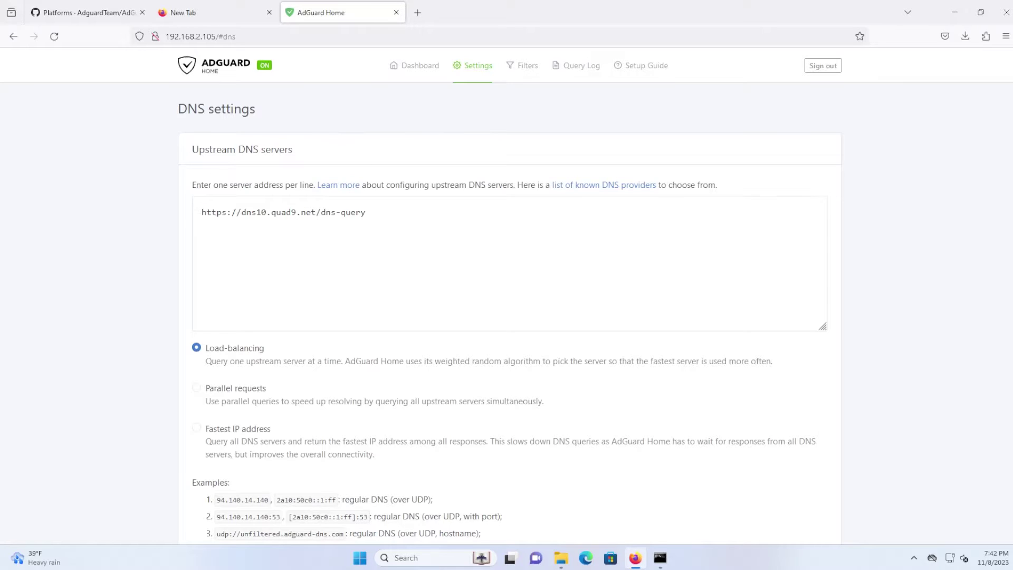
{"action": "left_click", "coordinate": [366, 212]}
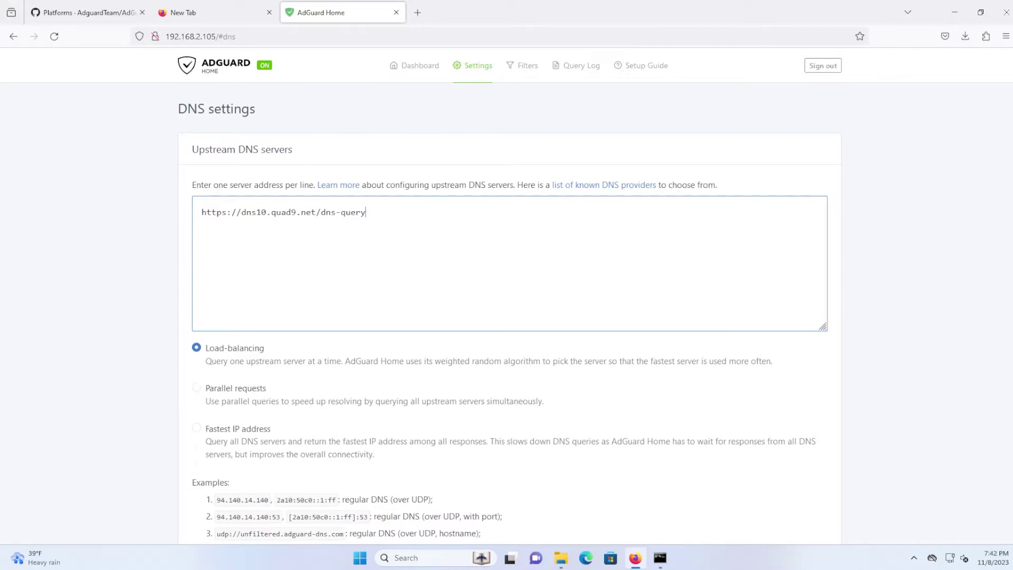
{"action": "left_click", "coordinate": [597, 190]}
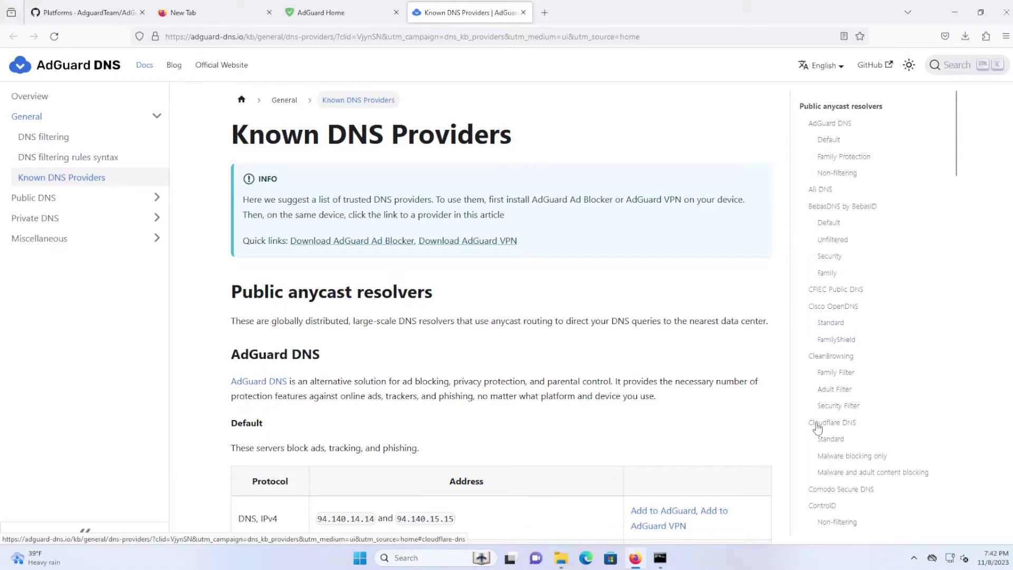
{"action": "left_click", "coordinate": [341, 17]}
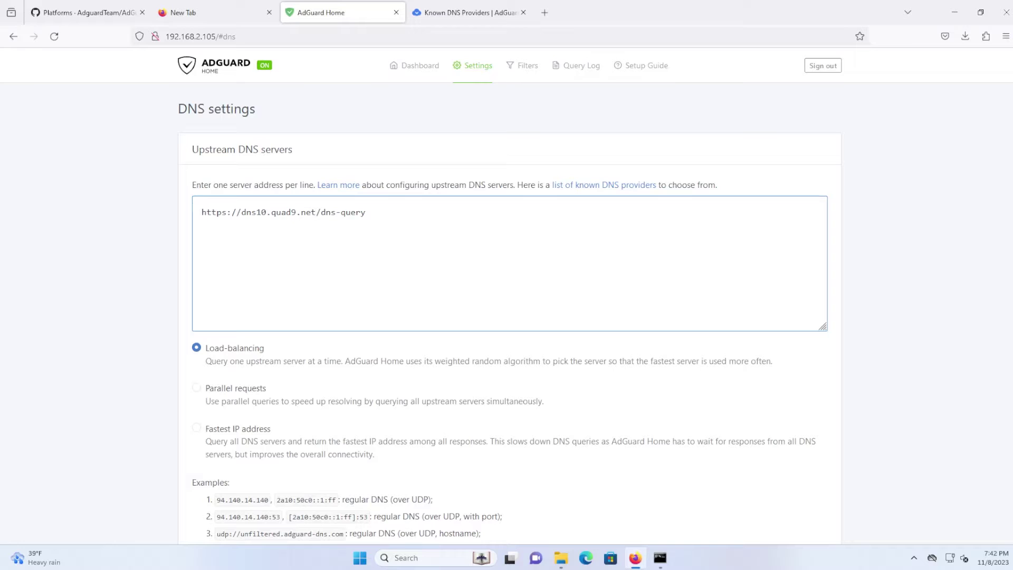
- Add the AdGuard DNS and Cloudflare DoH upstreams below Quad9 and test that all upstreams respond
{"action": "type", "text": "https://dns.adguard-dns.com/dns-query https://dns.cloudflare.com/dns-query"}
{"action": "scroll", "coordinate": [132, 320], "scroll_direction": "down", "scroll_amount": 3}
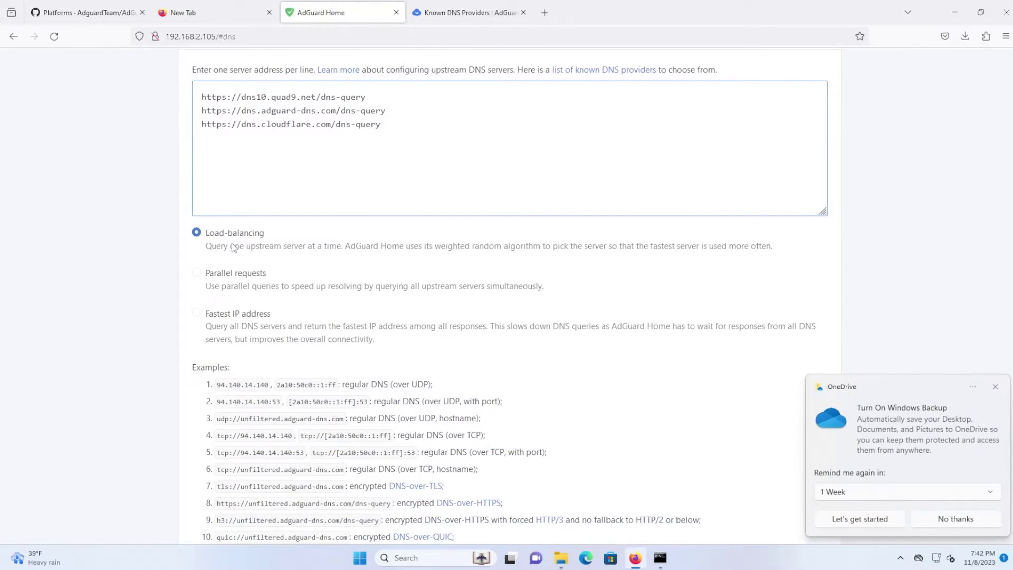
{"action": "left_click", "coordinate": [956, 519]}
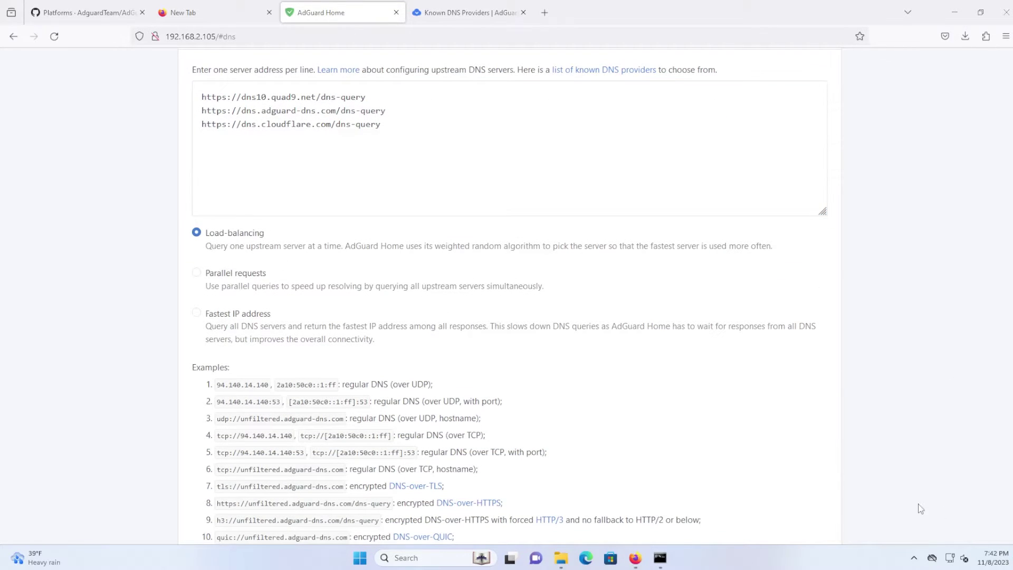
{"action": "scroll", "coordinate": [63, 310], "scroll_direction": "down", "scroll_amount": 12}
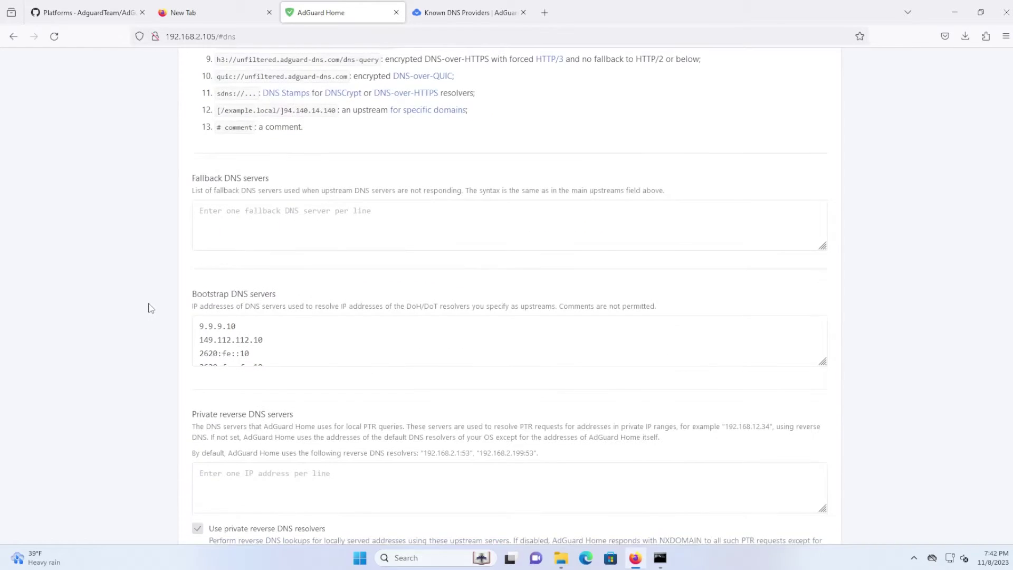
{"action": "scroll", "coordinate": [152, 301], "scroll_direction": "down", "scroll_amount": 3}
{"action": "left_click", "coordinate": [226, 323]}
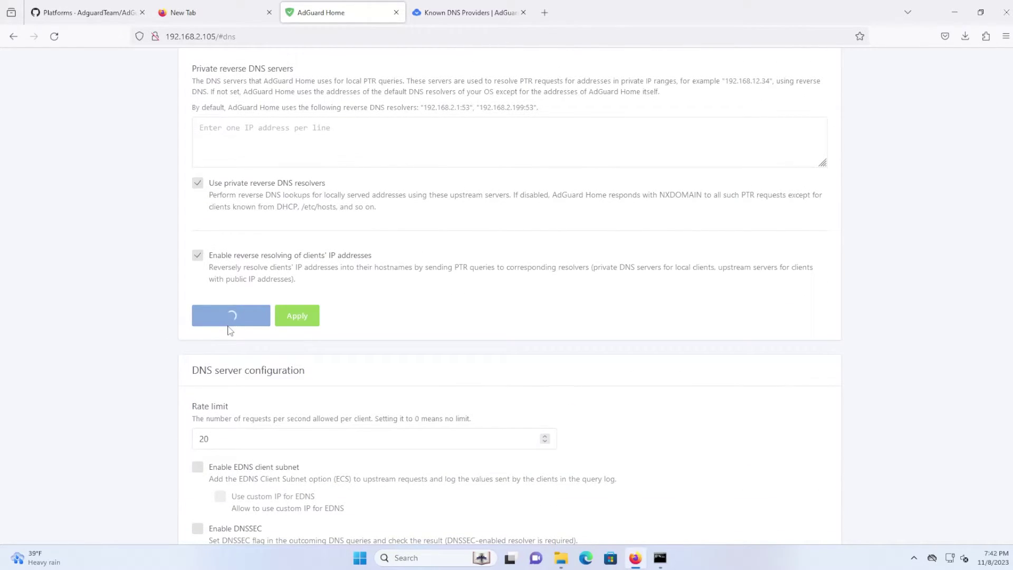
{"action": "key", "text": "Home"}
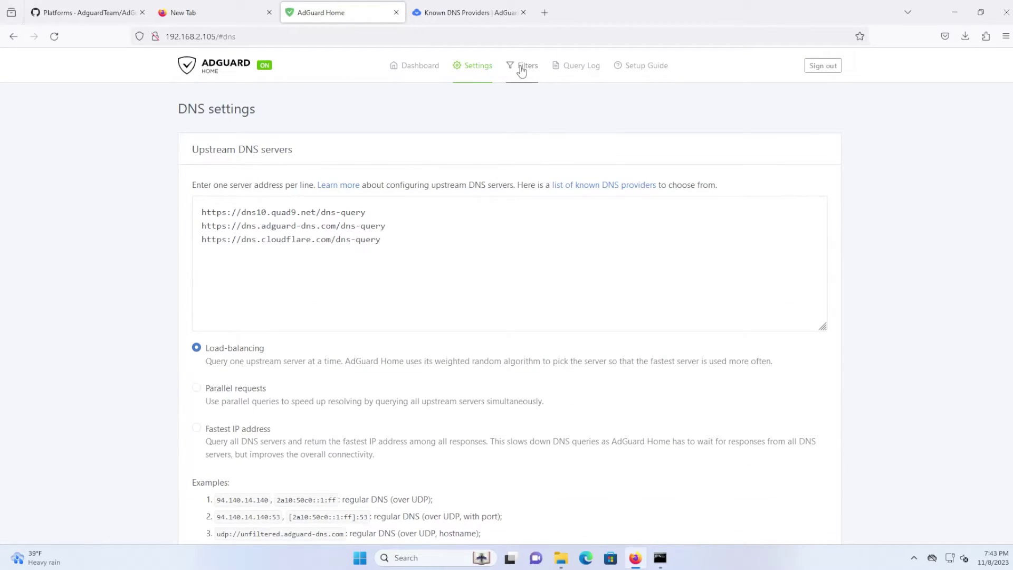
- Open Filters > Blocked services and browse its toggles for services like 500px, Amazon and Discord
{"action": "mouse_move", "coordinate": [521, 71]}
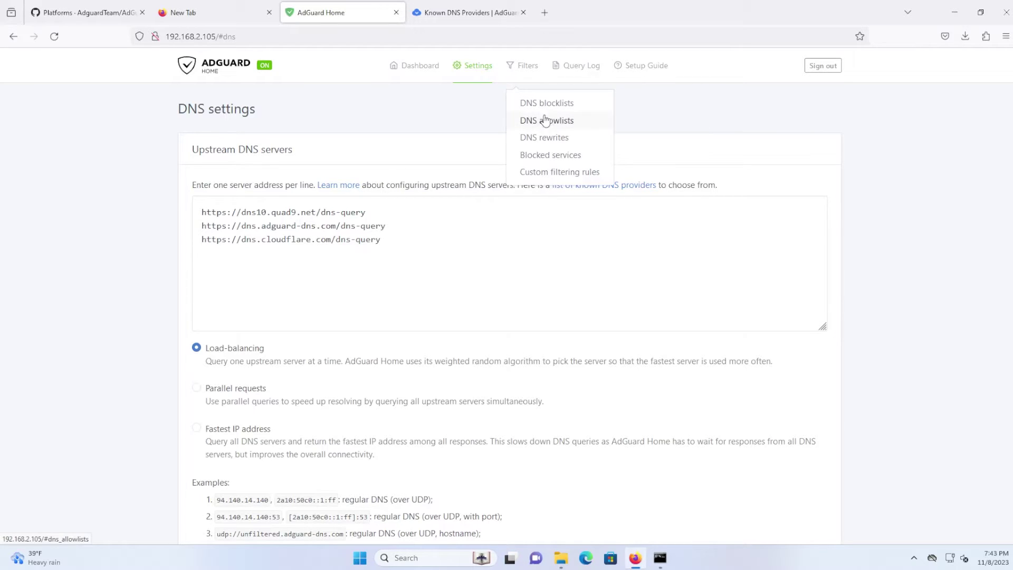
{"action": "left_click", "coordinate": [547, 159]}
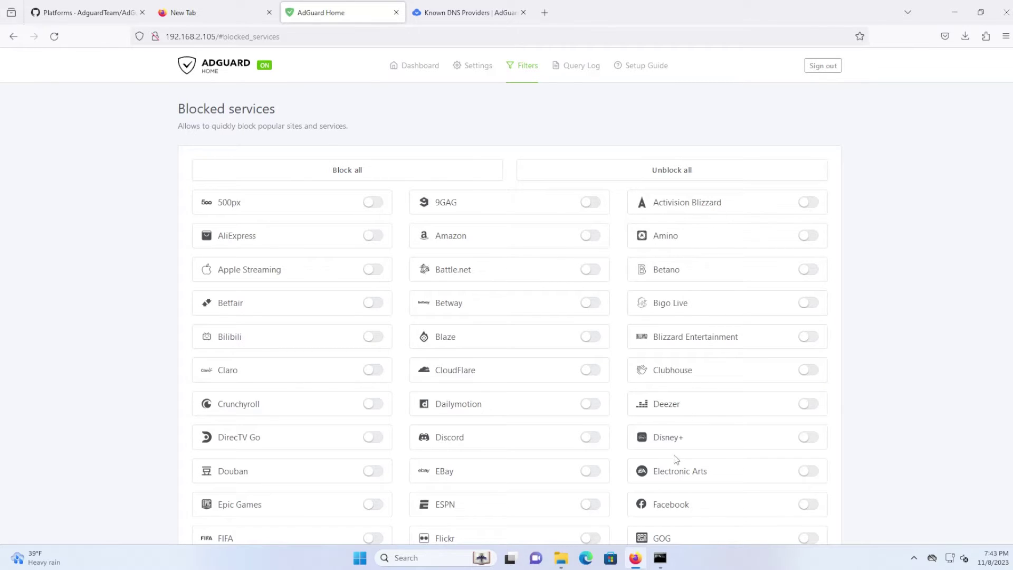
{"action": "scroll", "coordinate": [668, 514], "scroll_direction": "down", "scroll_amount": 1}
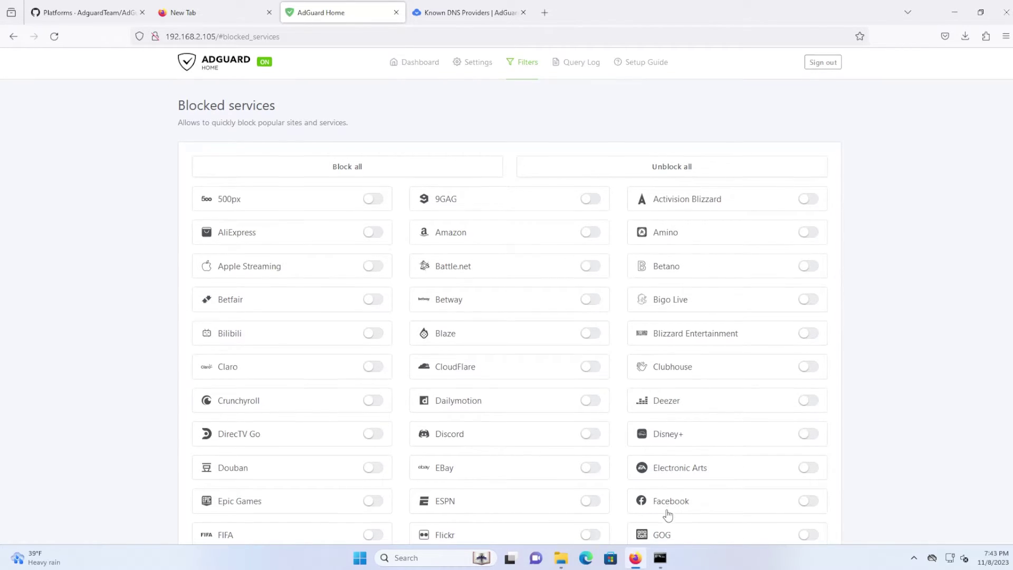
{"action": "scroll", "coordinate": [668, 514], "scroll_direction": "down", "scroll_amount": 2}
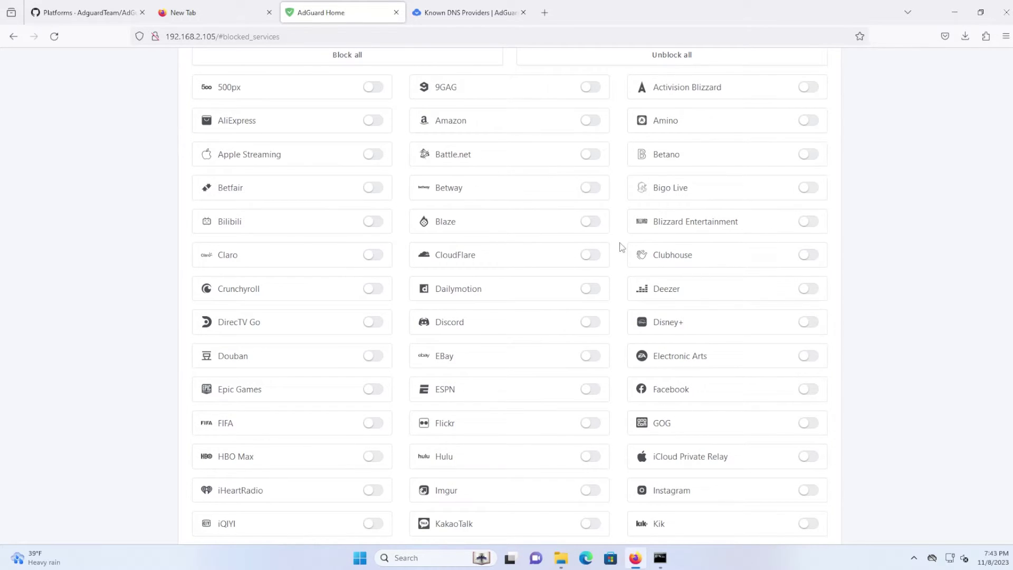
{"action": "scroll", "coordinate": [309, 305], "scroll_direction": "up", "scroll_amount": 2}
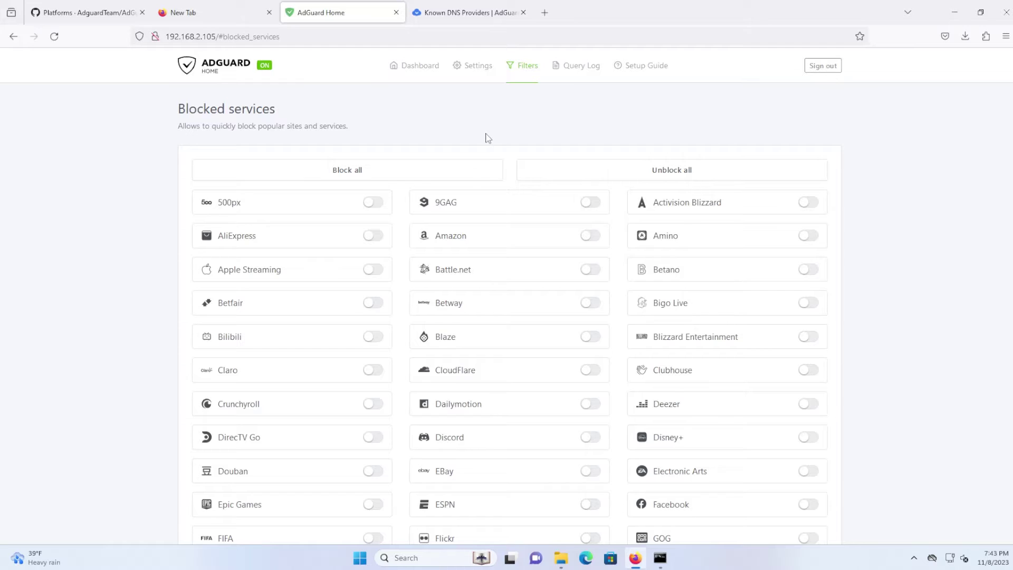
- Load cnn.com in a new Firefox tab
{"action": "left_click", "coordinate": [412, 70]}
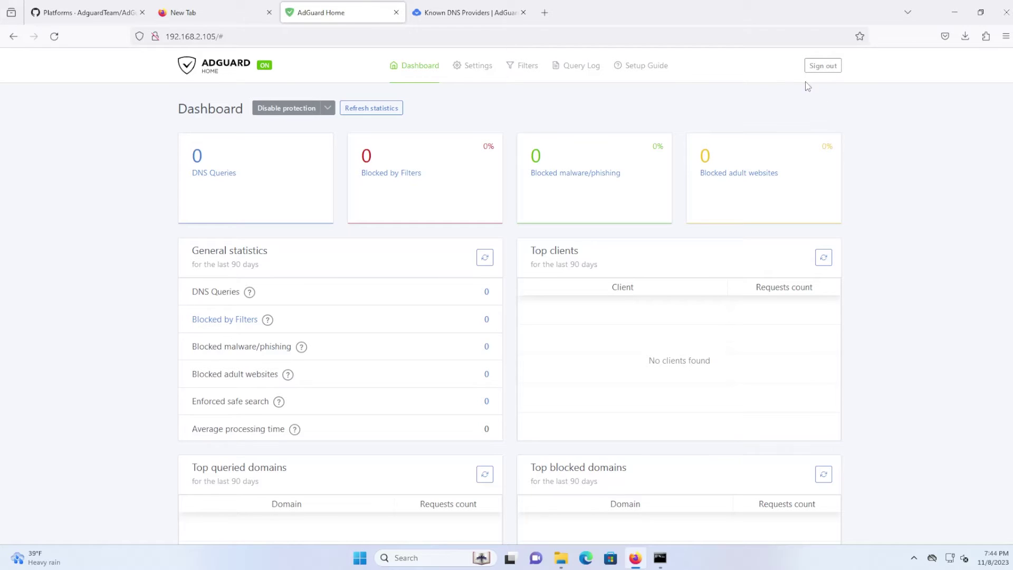
{"action": "left_click", "coordinate": [545, 13]}
{"action": "type", "text": "cnn.com"}
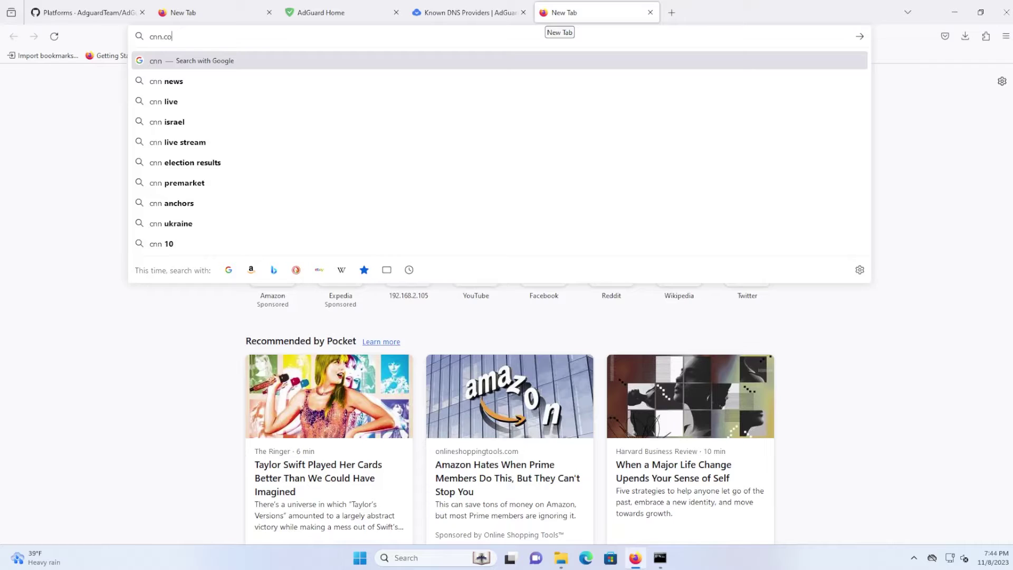
{"action": "key", "text": "Return"}
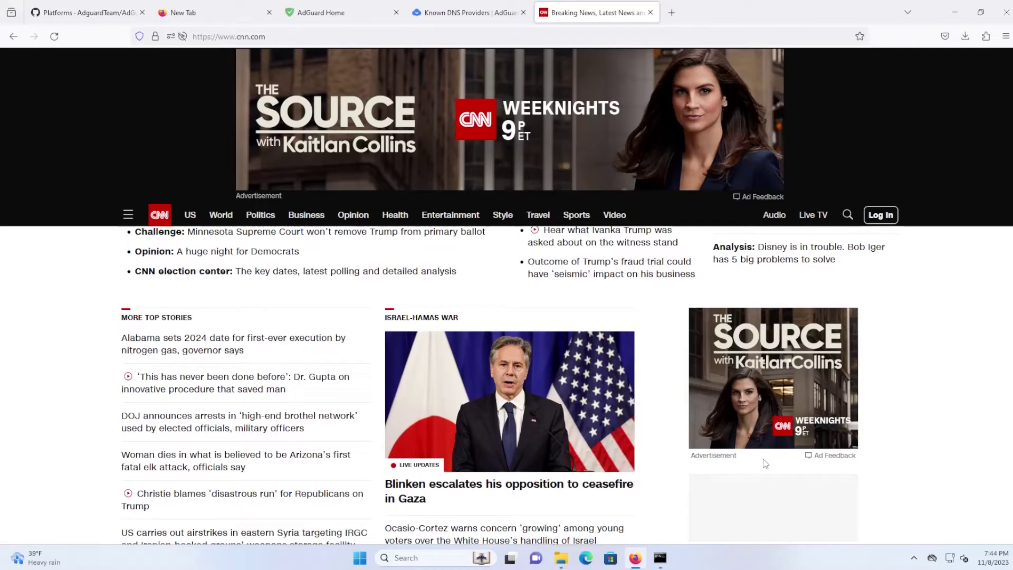
- Scroll up and down the CNN homepage to see its stories and advertisements
{"action": "scroll", "coordinate": [750, 458], "scroll_direction": "down", "scroll_amount": 2}
{"action": "scroll", "coordinate": [750, 459], "scroll_direction": "down", "scroll_amount": 10}
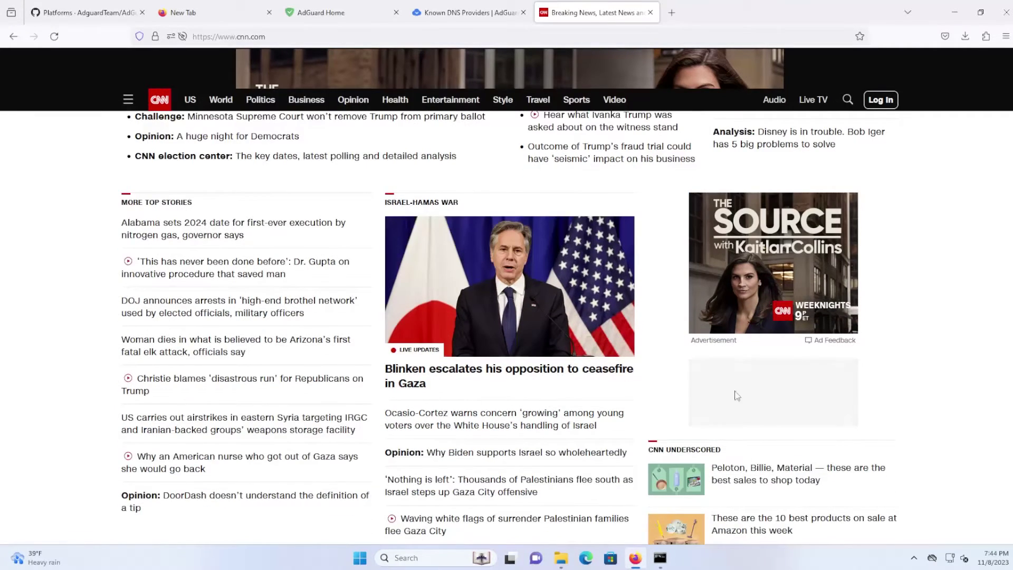
{"action": "scroll", "coordinate": [738, 420], "scroll_direction": "up", "scroll_amount": 3}
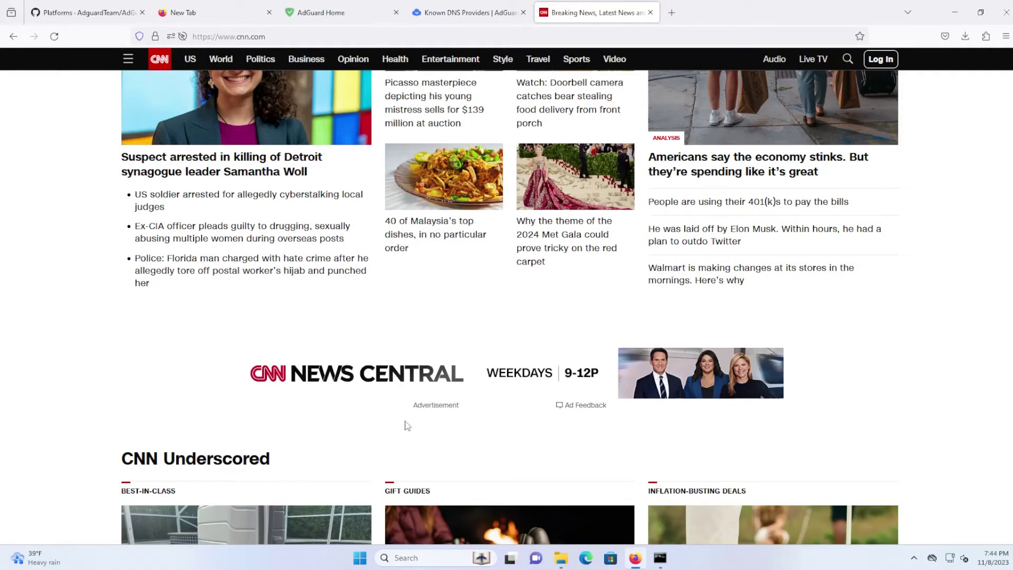
{"action": "scroll", "coordinate": [569, 385], "scroll_direction": "down", "scroll_amount": 1}
{"action": "scroll", "coordinate": [581, 363], "scroll_direction": "up", "scroll_amount": 5}
{"action": "scroll", "coordinate": [581, 363], "scroll_direction": "down", "scroll_amount": 4}
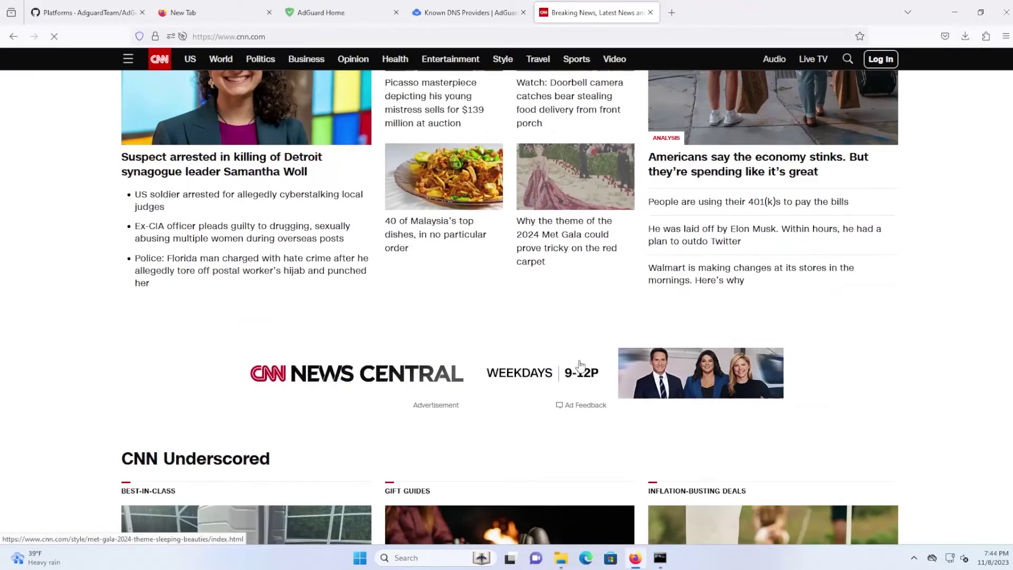
{"action": "scroll", "coordinate": [549, 332], "scroll_direction": "up", "scroll_amount": 2}
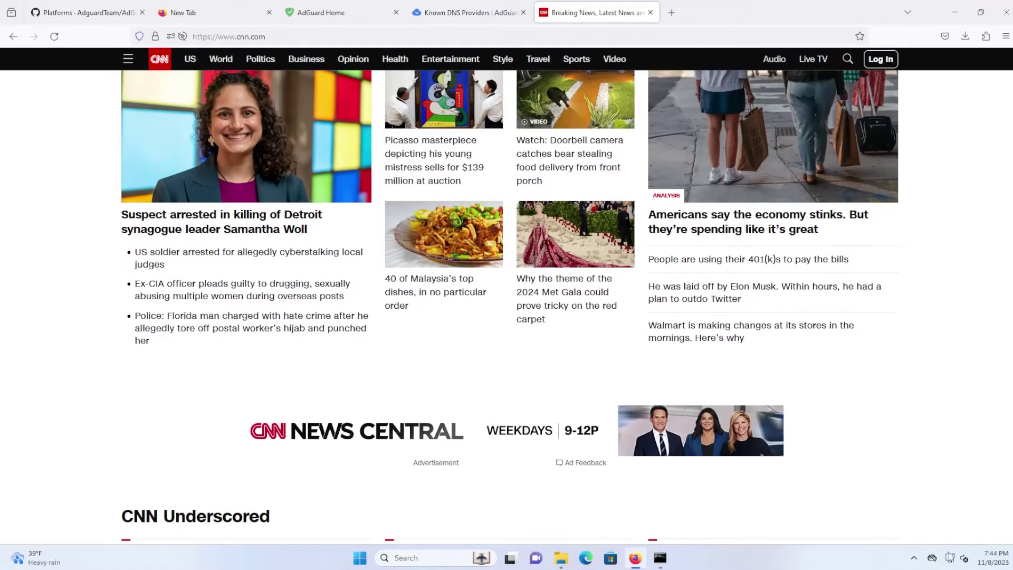
- Open the Ethernet connection's settings and copy its IPv4 address 192.168.2.105
{"action": "left_click", "coordinate": [950, 559]}
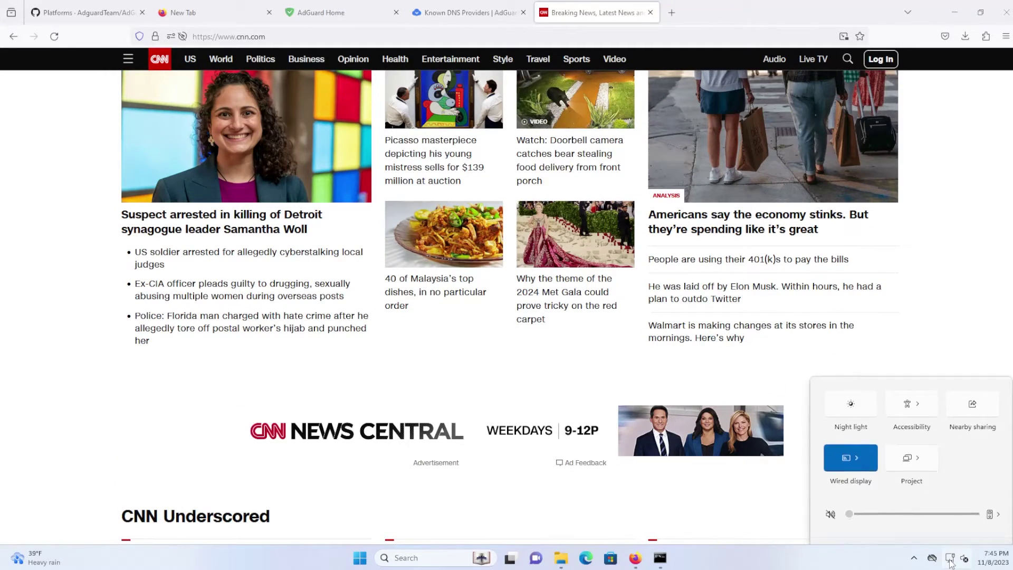
{"action": "right_click", "coordinate": [950, 559]}
{"action": "right_click", "coordinate": [951, 561]}
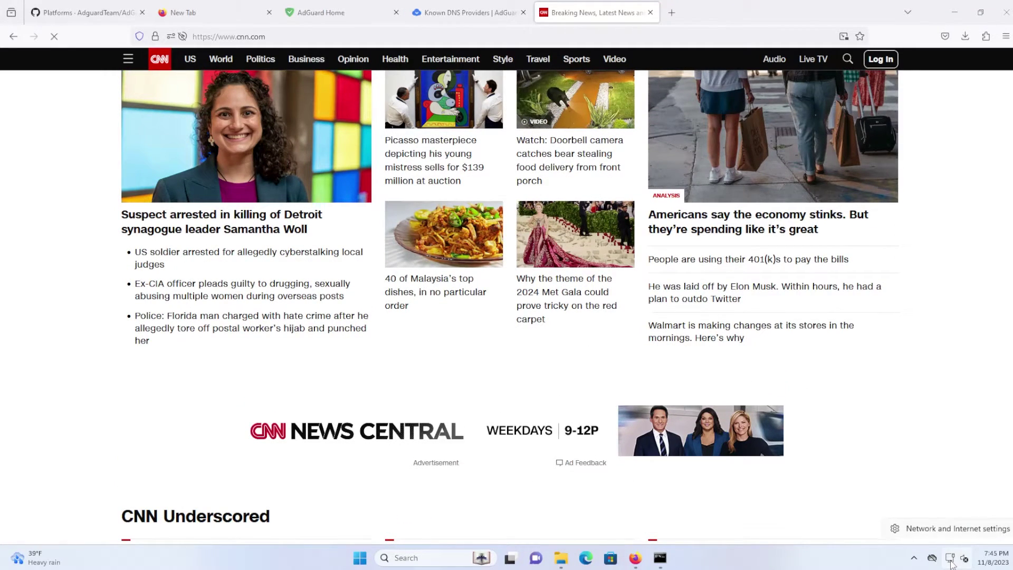
{"action": "left_click", "coordinate": [939, 528]}
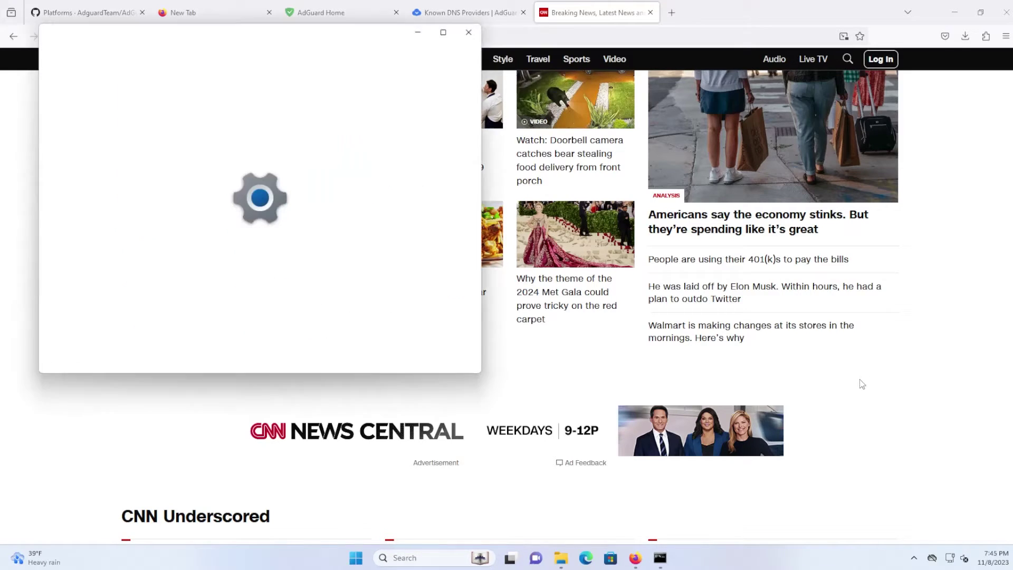
{"action": "left_click_drag", "start_coordinate": [306, 32], "coordinate": [489, 80]}
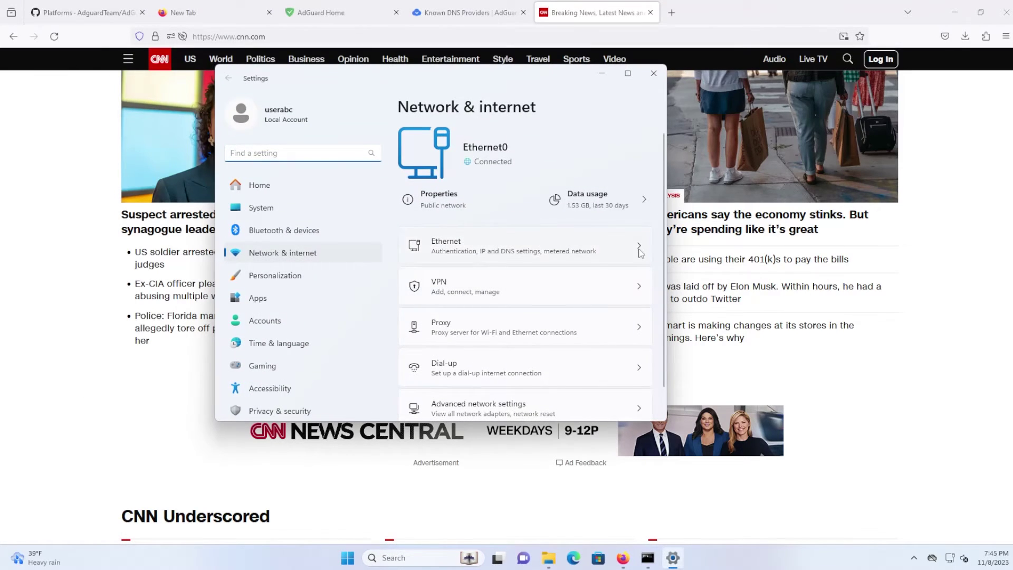
{"action": "left_click", "coordinate": [640, 248]}
{"action": "scroll", "coordinate": [631, 242], "scroll_direction": "down", "scroll_amount": 5}
{"action": "scroll", "coordinate": [631, 242], "scroll_direction": "down", "scroll_amount": 2}
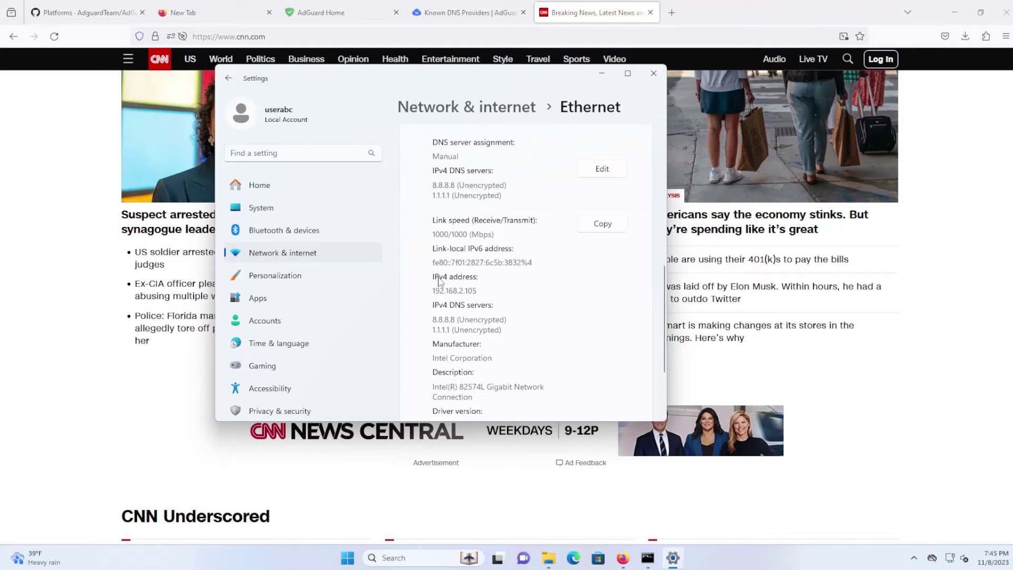
{"action": "left_click_drag", "start_coordinate": [478, 291], "coordinate": [435, 291]}
{"action": "right_click", "coordinate": [454, 292]}
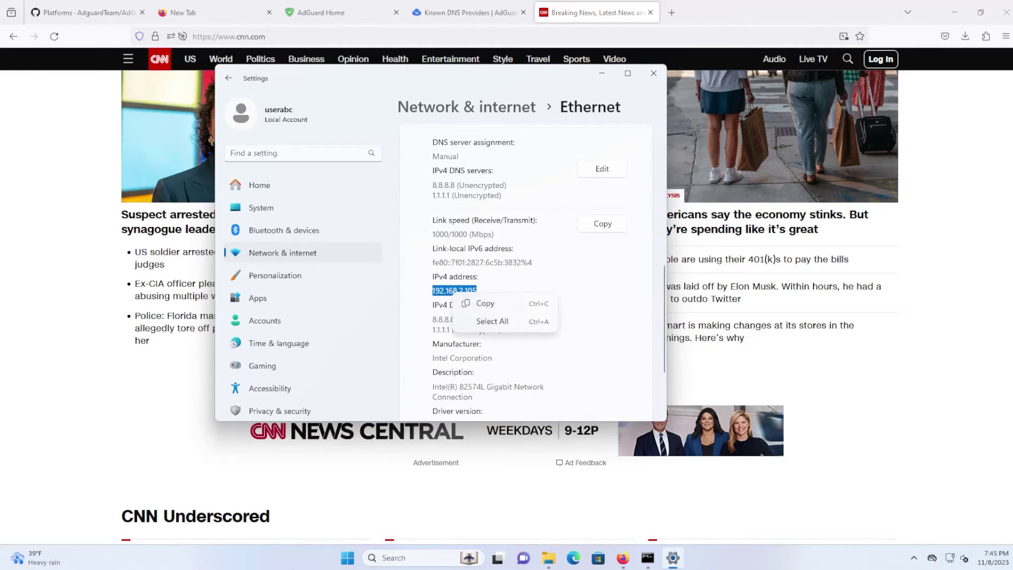
{"action": "left_click", "coordinate": [474, 306]}
- Replace preferred DNS 8.8.8.8 with 192.168.2.105, clear alternate 1.1.1.1, and save
{"action": "scroll", "coordinate": [544, 219], "scroll_direction": "up", "scroll_amount": 1}
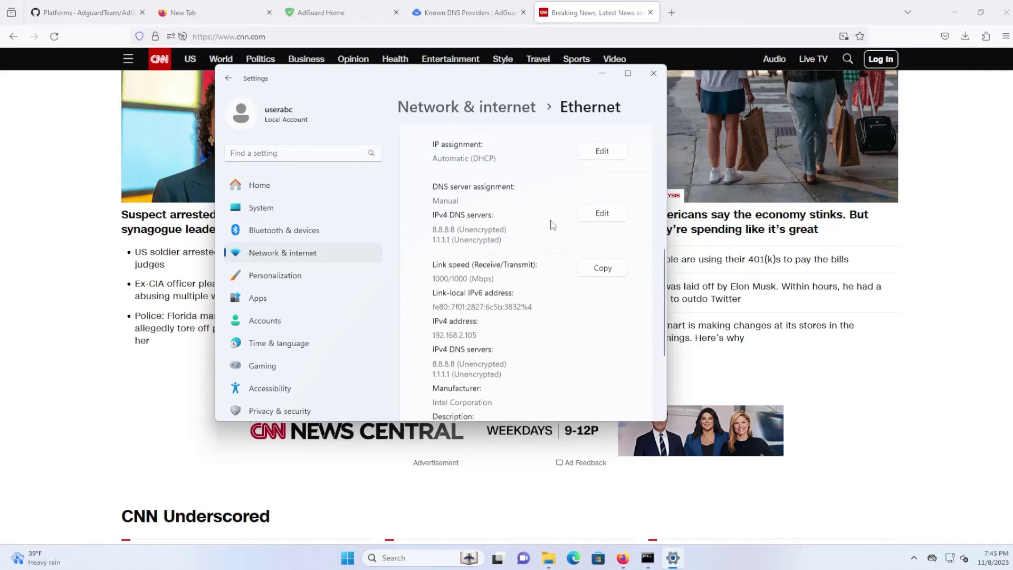
{"action": "left_click", "coordinate": [602, 214]}
{"action": "left_click", "coordinate": [420, 195]}
{"action": "key", "text": "ctrl+a"}
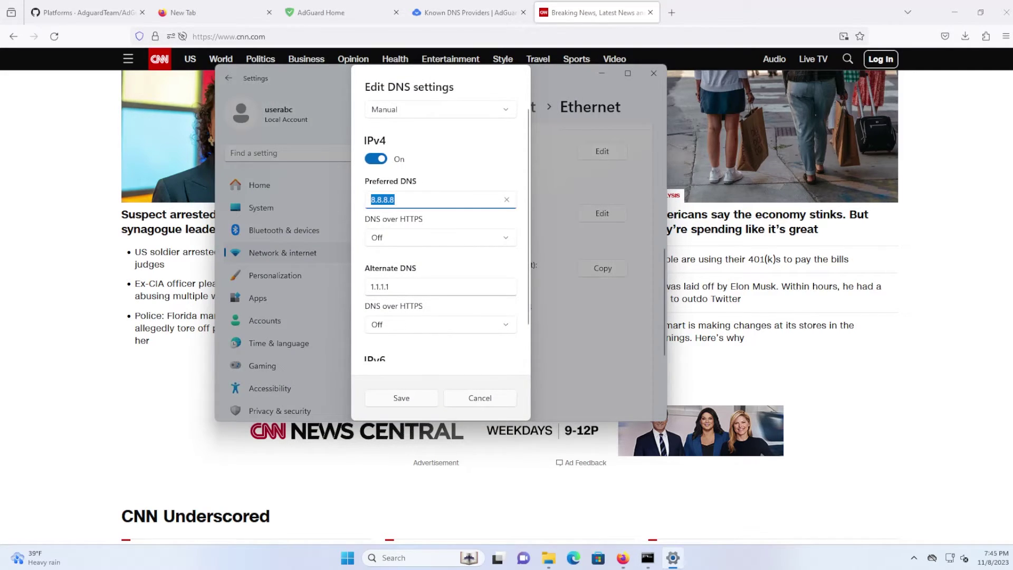
{"action": "key", "text": "ctrl+v"}
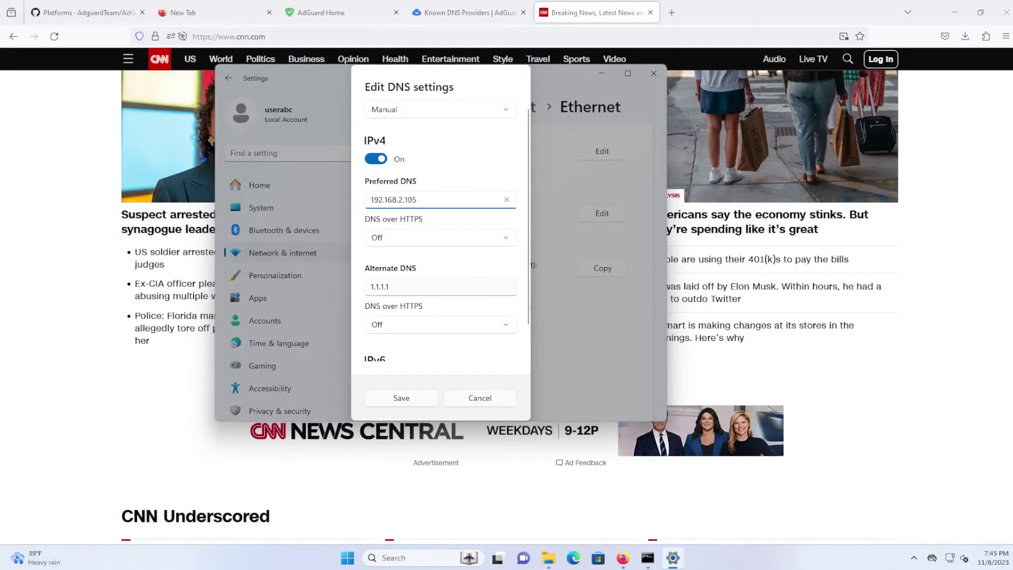
{"action": "left_click", "coordinate": [380, 286]}
{"action": "key", "text": "ctrl+a"}
{"action": "key", "text": "BackSpace"}
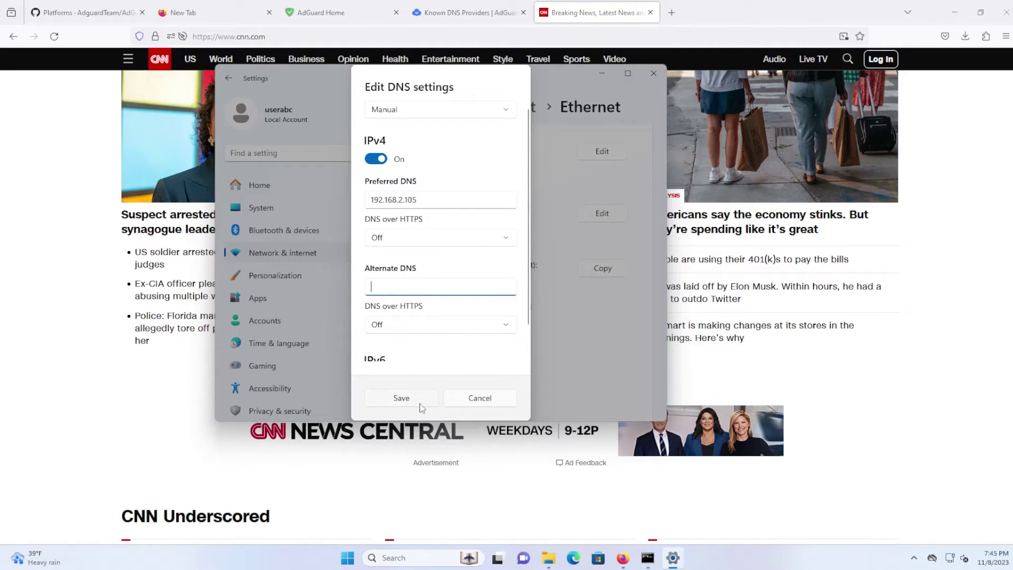
{"action": "left_click", "coordinate": [407, 400]}
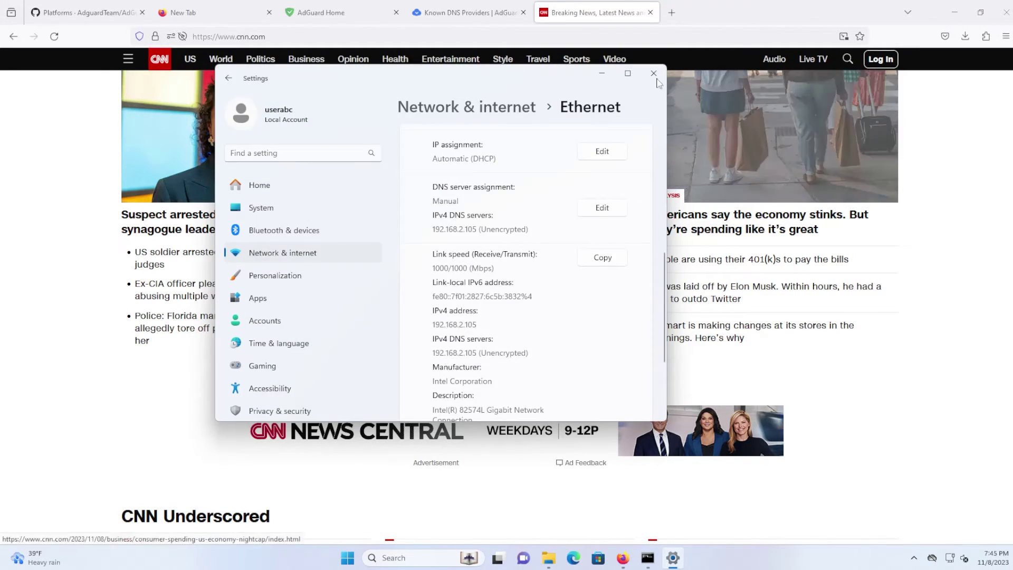
- Reopen cnn.com in a fresh tab, then check the dashboard: 303 queries, 118 blocked
{"action": "left_click", "coordinate": [653, 73]}
{"action": "left_click", "coordinate": [650, 12]}
{"action": "left_click", "coordinate": [543, 12]}
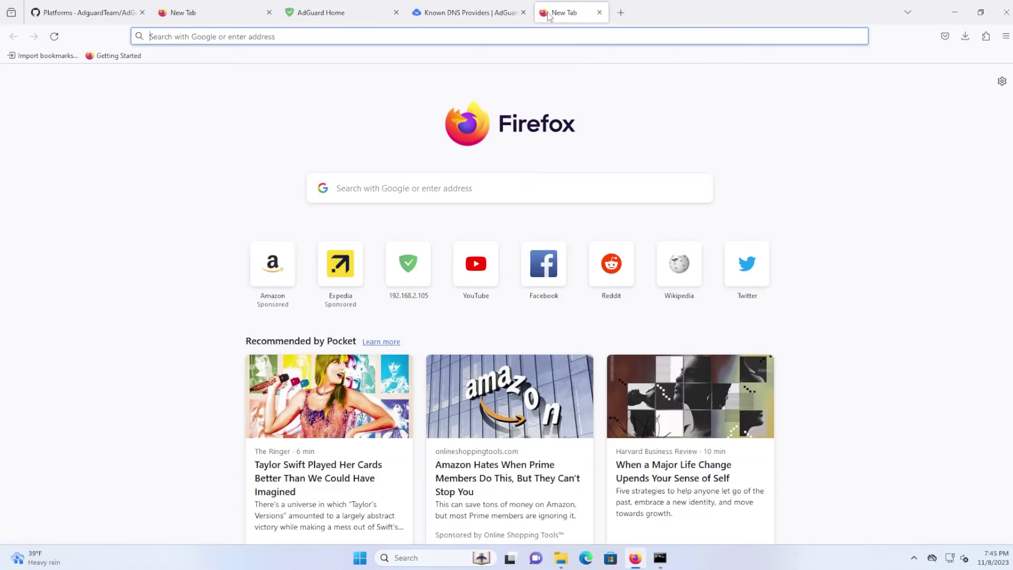
{"action": "type", "text": "cnn.com"}
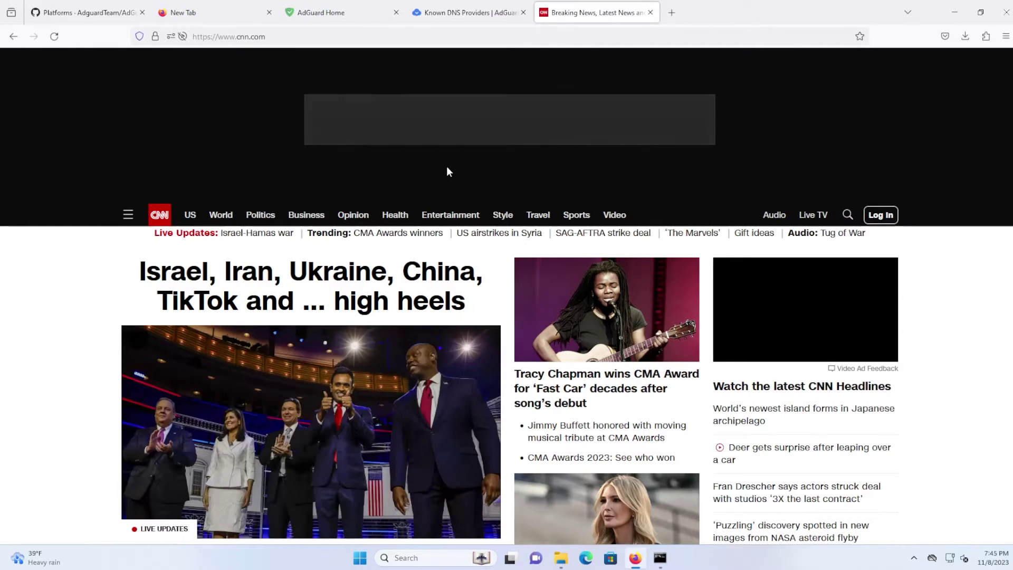
{"action": "scroll", "coordinate": [851, 178], "scroll_direction": "down", "scroll_amount": 10}
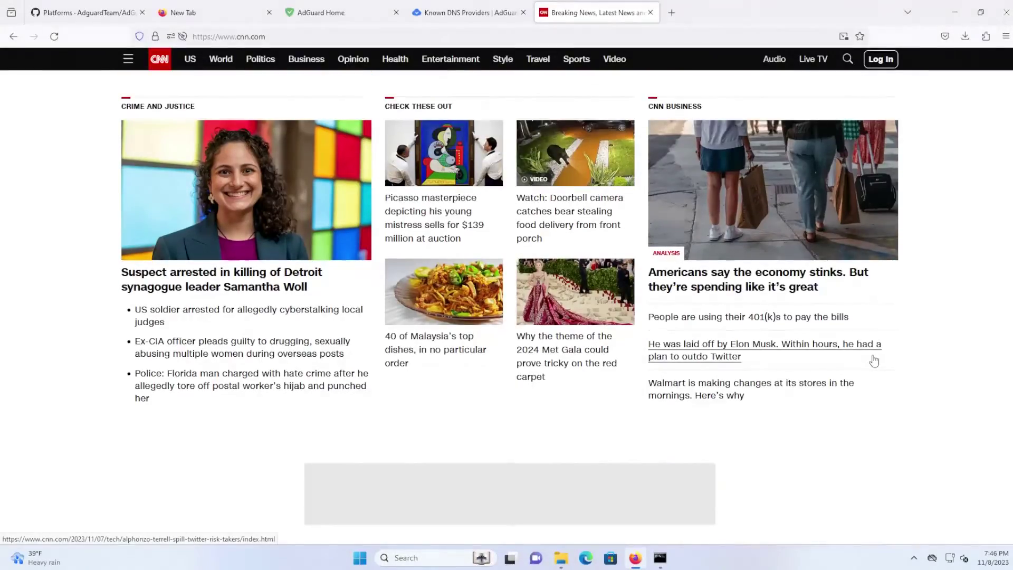
{"action": "scroll", "coordinate": [874, 360], "scroll_direction": "up", "scroll_amount": 10}
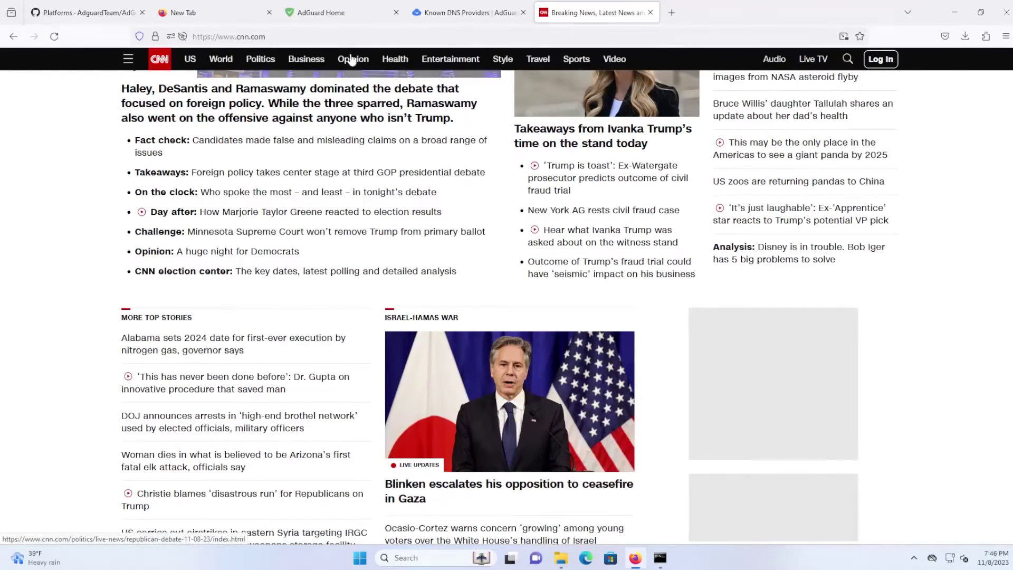
{"action": "left_click", "coordinate": [340, 13]}
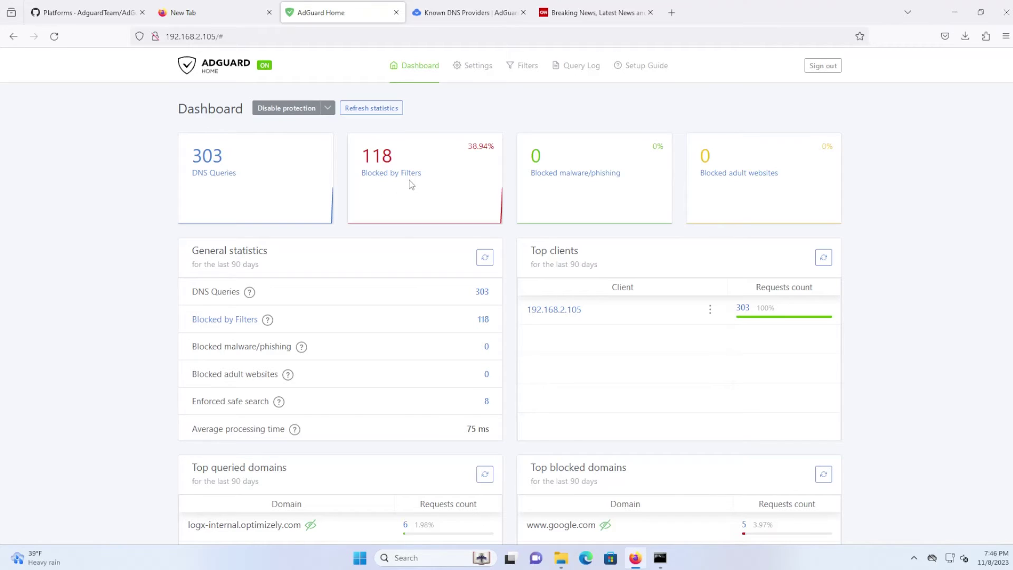
{"action": "left_click", "coordinate": [389, 173]}
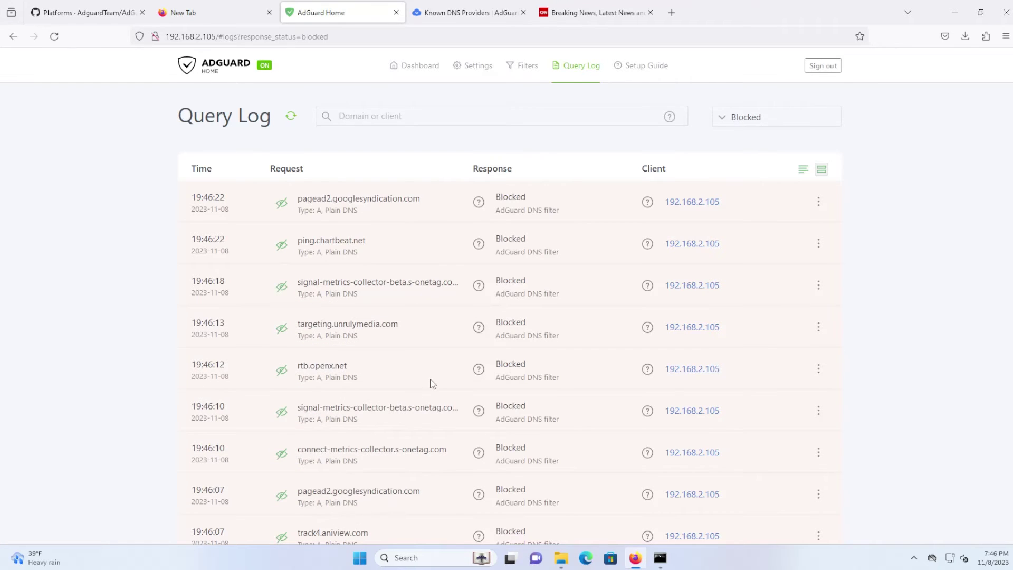
{"action": "scroll", "coordinate": [432, 384], "scroll_direction": "down", "scroll_amount": 5}
{"action": "scroll", "coordinate": [444, 427], "scroll_direction": "down", "scroll_amount": 8}
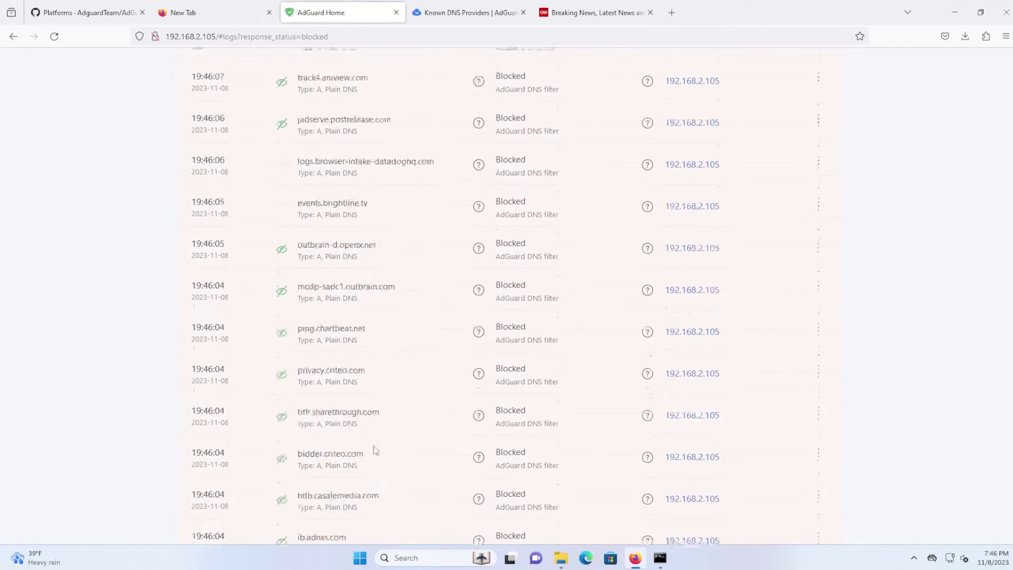
{"action": "key", "text": "F5"}
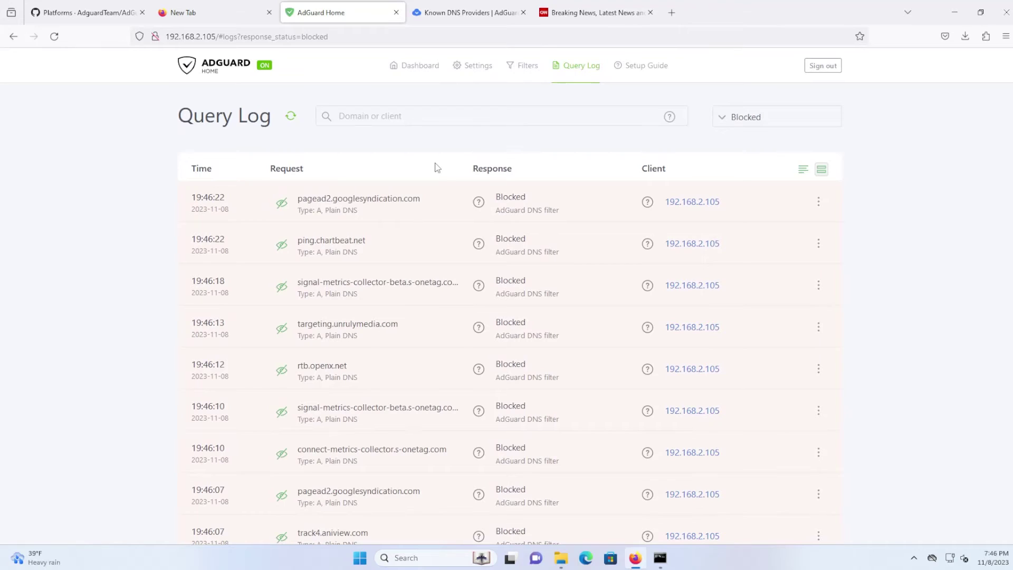
{"action": "left_click", "coordinate": [421, 71]}
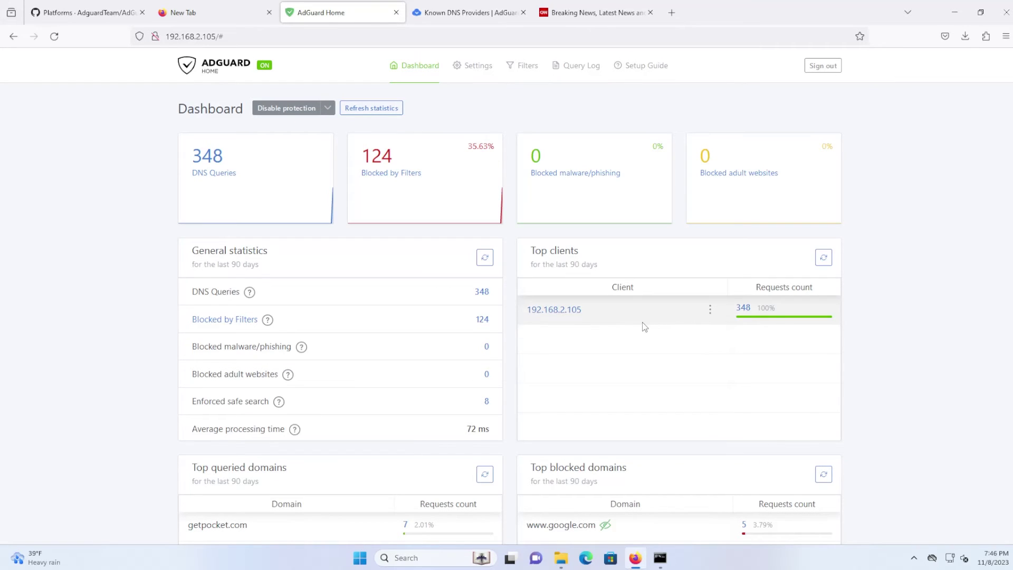
- Scroll past the Top blocked domains list to Top upstreams, showing 189 Quad9 requests averaging 131 ms
{"action": "scroll", "coordinate": [673, 332], "scroll_direction": "down", "scroll_amount": 3}
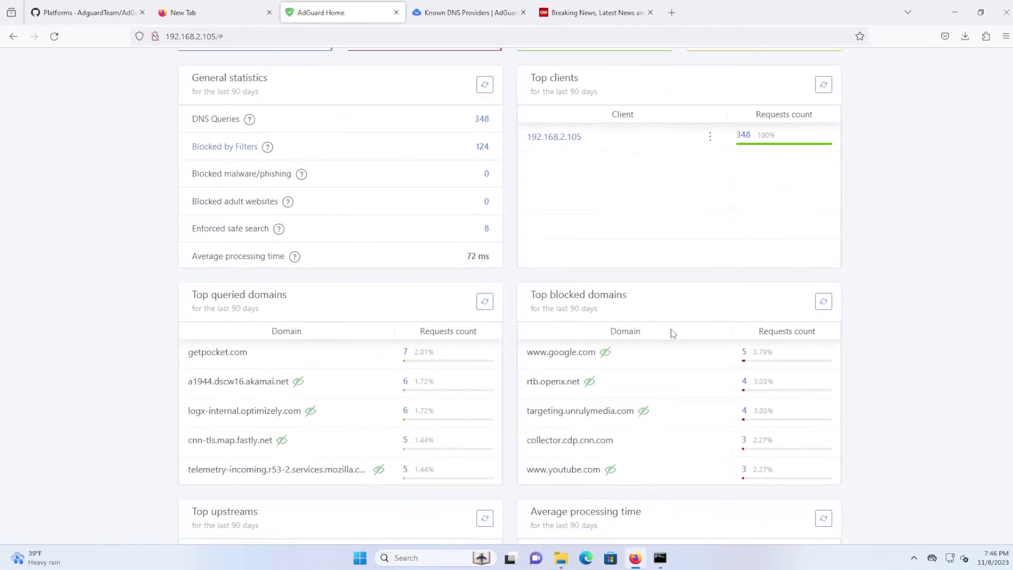
{"action": "scroll", "coordinate": [674, 332], "scroll_direction": "down", "scroll_amount": 3}
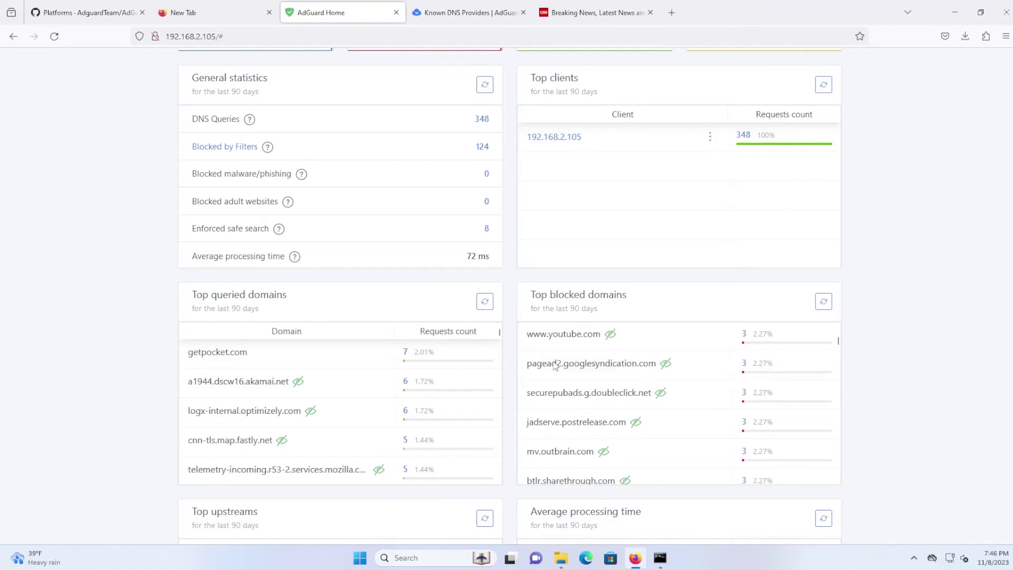
{"action": "scroll", "coordinate": [601, 370], "scroll_direction": "down", "scroll_amount": 3}
{"action": "scroll", "coordinate": [602, 378], "scroll_direction": "down", "scroll_amount": 10}
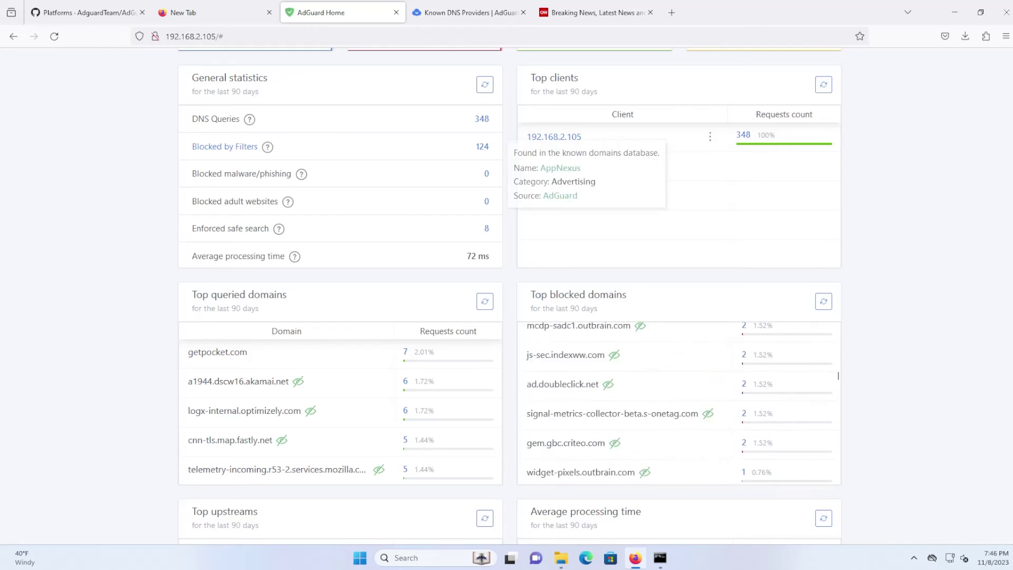
{"action": "scroll", "coordinate": [599, 391], "scroll_direction": "down", "scroll_amount": 5}
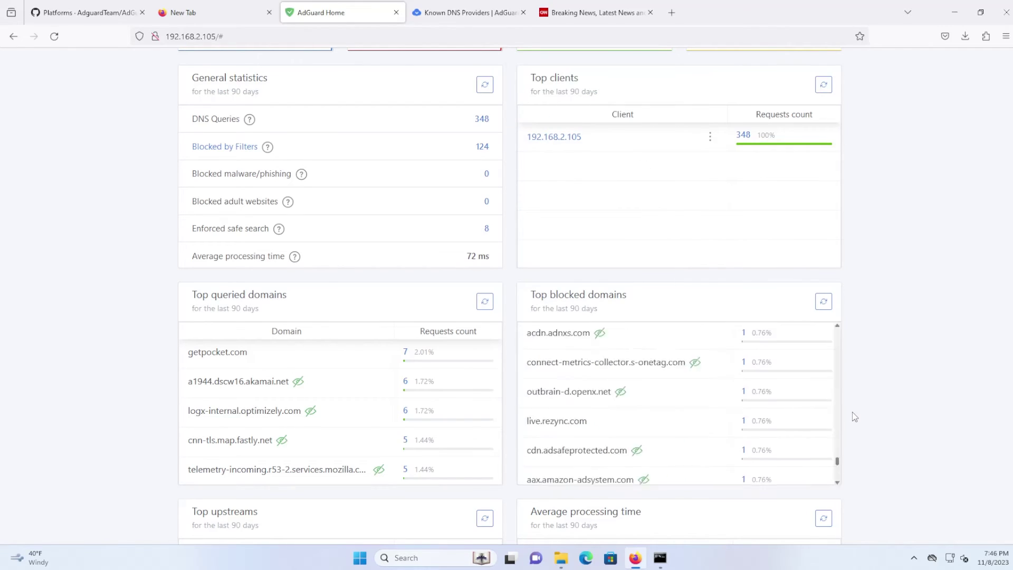
{"action": "scroll", "coordinate": [922, 438], "scroll_direction": "down", "scroll_amount": 4}
{"action": "scroll", "coordinate": [922, 439], "scroll_direction": "down", "scroll_amount": 2}
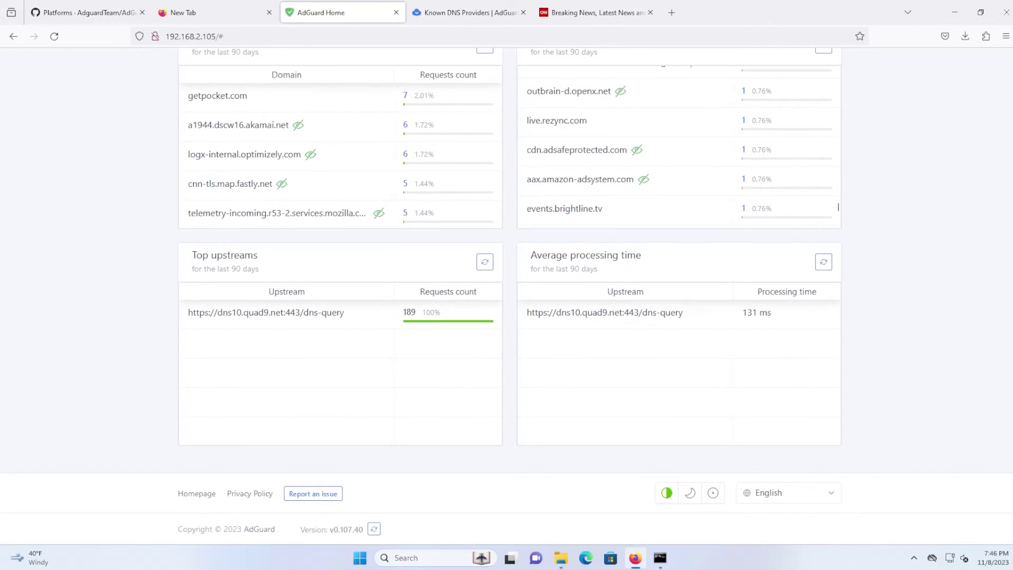